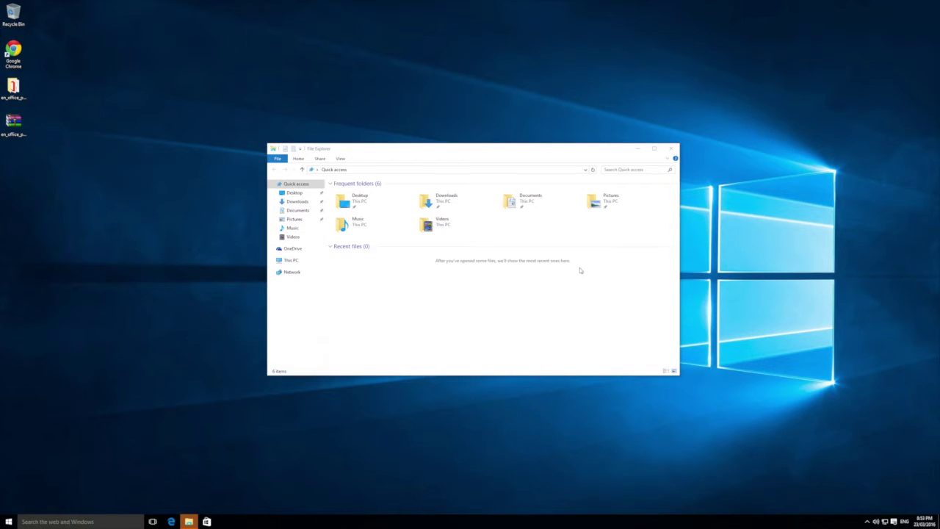
Close File Explorer, run msconfig, and open Task Manager's startup list from the System Configuration startup settings.
{"action": "left_click", "coordinate": [671, 149]}
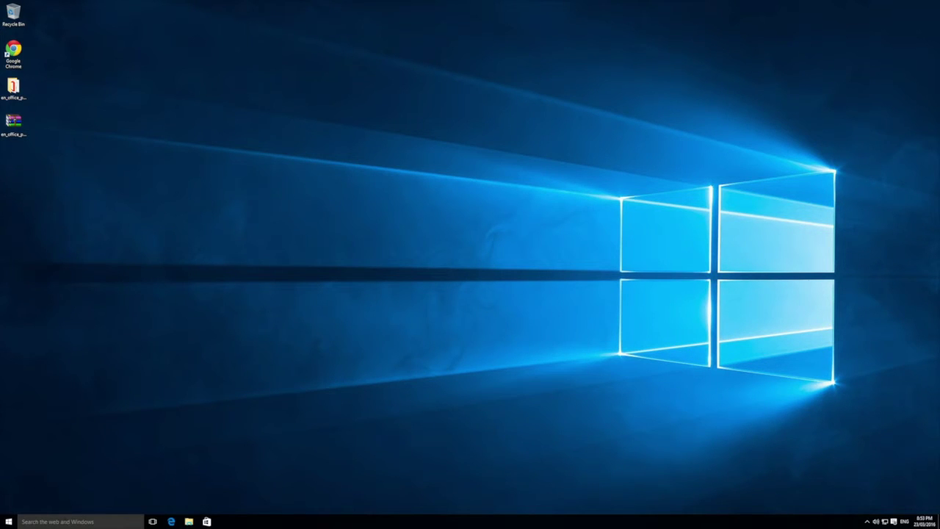
{"action": "left_click", "coordinate": [80, 521]}
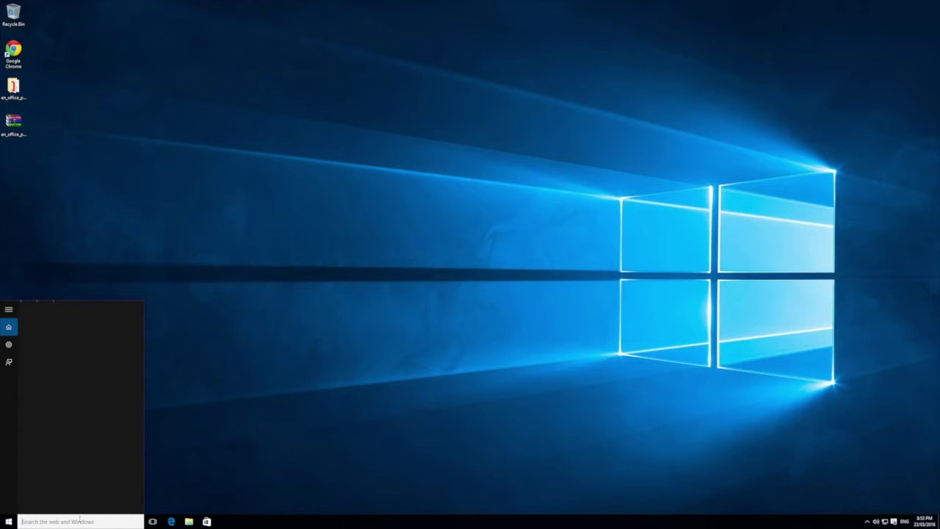
{"action": "type", "text": "msconfi"}
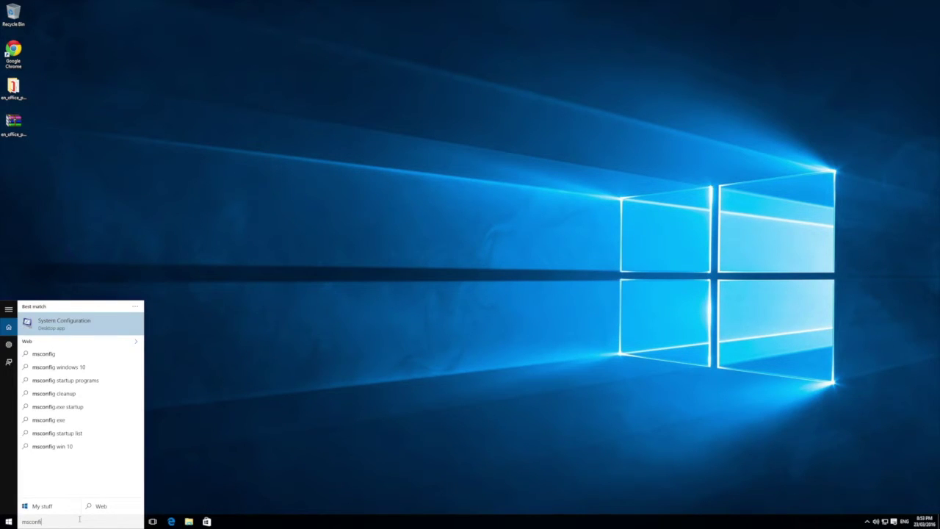
{"action": "key", "text": "Return"}
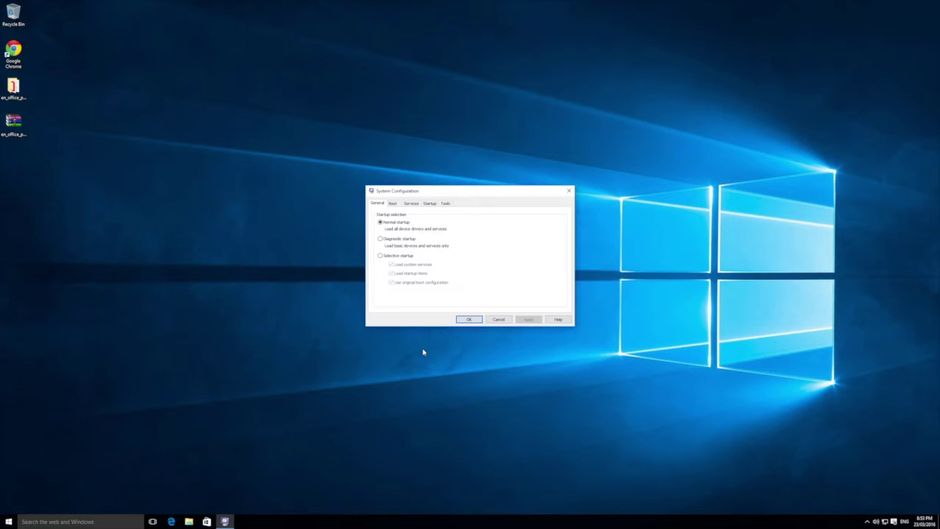
{"action": "left_click", "coordinate": [431, 204]}
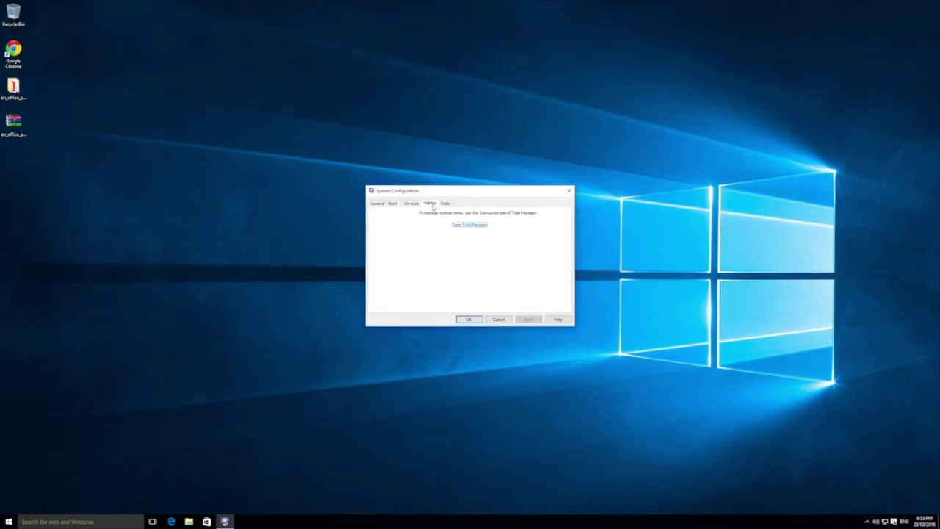
{"action": "left_click", "coordinate": [471, 225]}
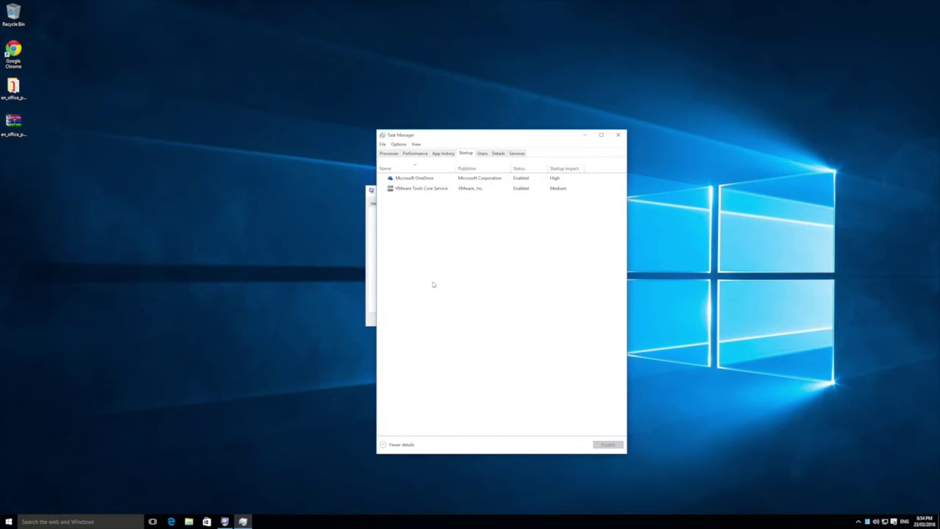
Select Microsoft OneDrive in the startup program list, and close Task Manager and System Configuration.
{"action": "left_click", "coordinate": [424, 178]}
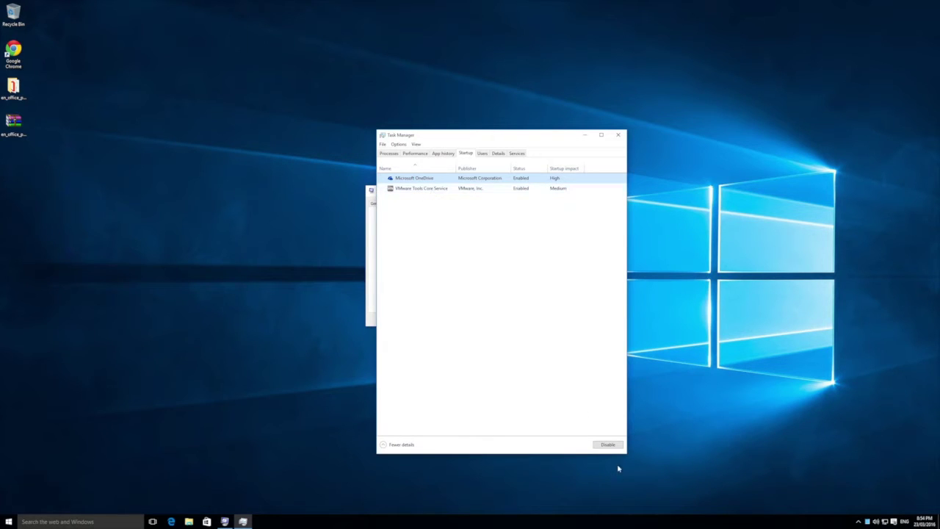
{"action": "left_click", "coordinate": [618, 135]}
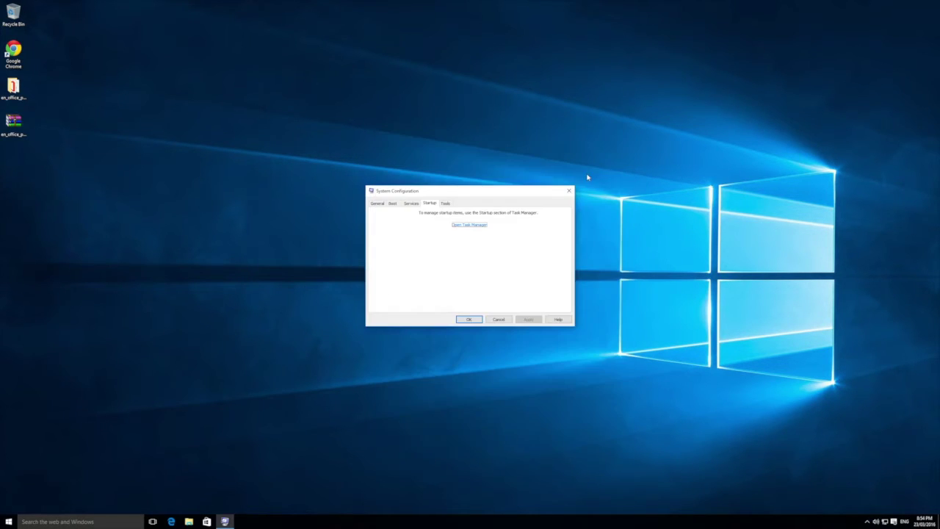
{"action": "left_click", "coordinate": [568, 191]}
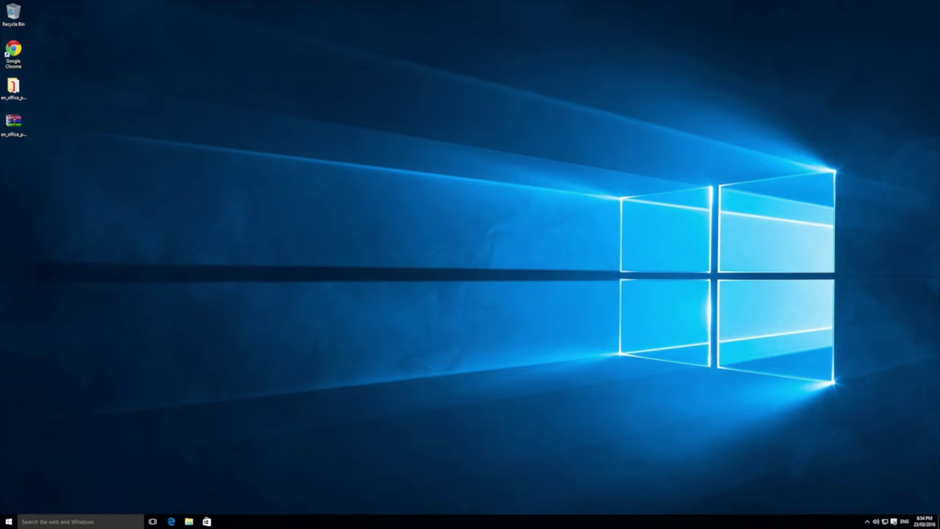
Run regedit and allow Registry Editor to make changes to the PC.
{"action": "left_click", "coordinate": [38, 522]}
{"action": "type", "text": "regedit"}
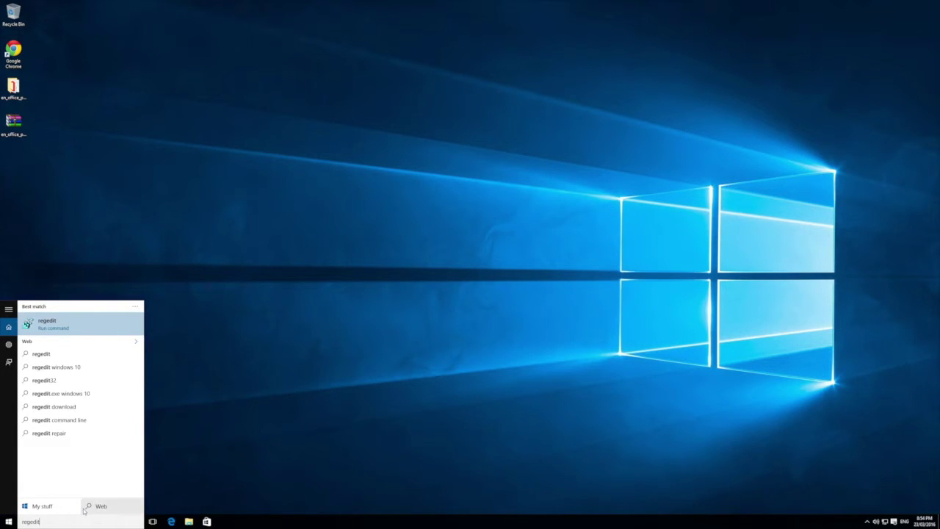
{"action": "key", "text": "Escape"}
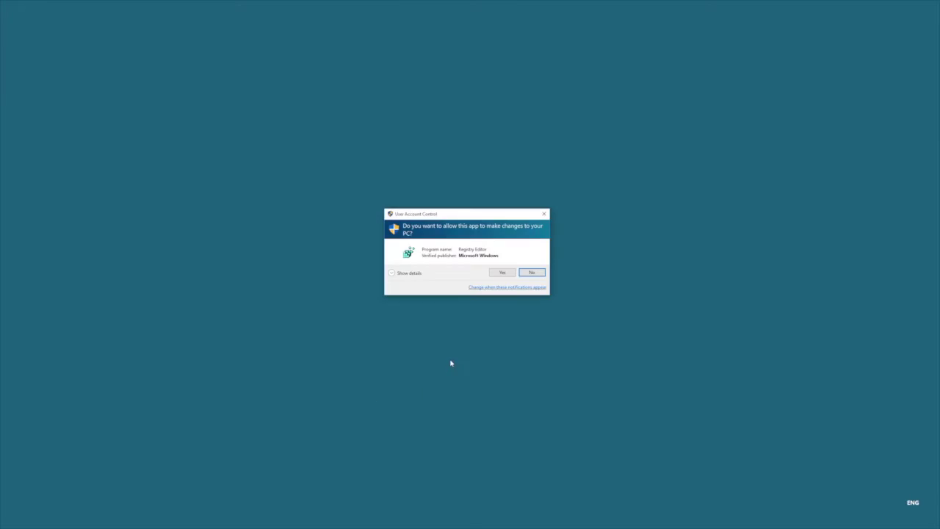
{"action": "left_click", "coordinate": [510, 276]}
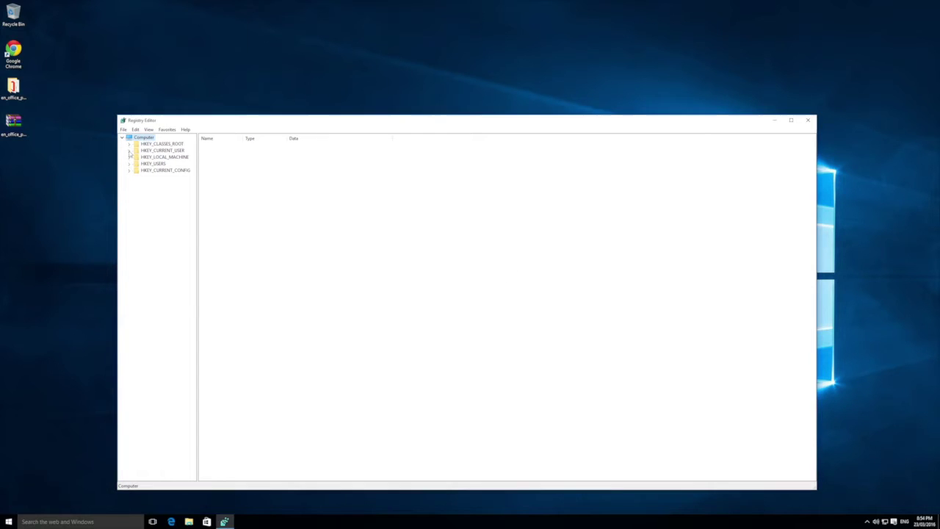
Browse the registry to HKEY_LOCAL_MACHINE\SOFTWARE\Microsoft\Windows\CurrentVersion\Run.
{"action": "left_click", "coordinate": [130, 157]}
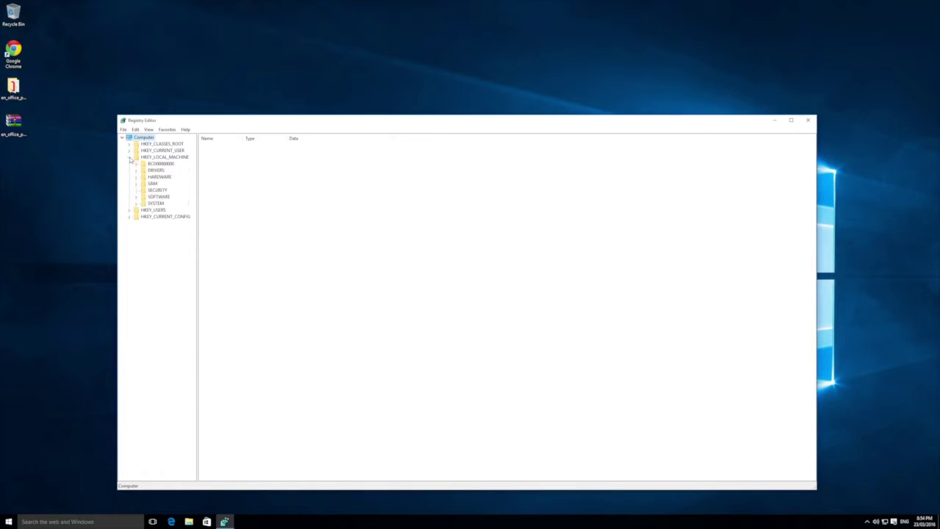
{"action": "left_click", "coordinate": [136, 197]}
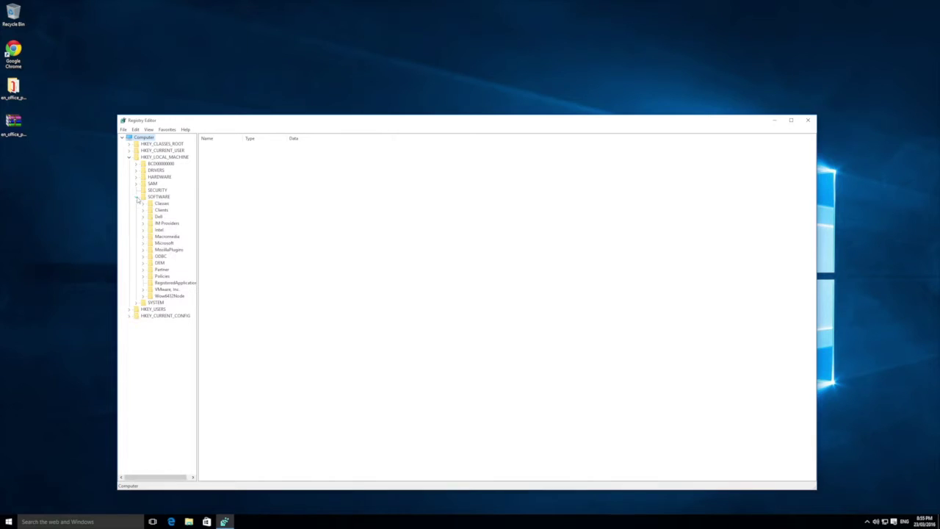
{"action": "left_click", "coordinate": [143, 244]}
{"action": "left_click_drag", "start_coordinate": [199, 239], "coordinate": [229, 428]}
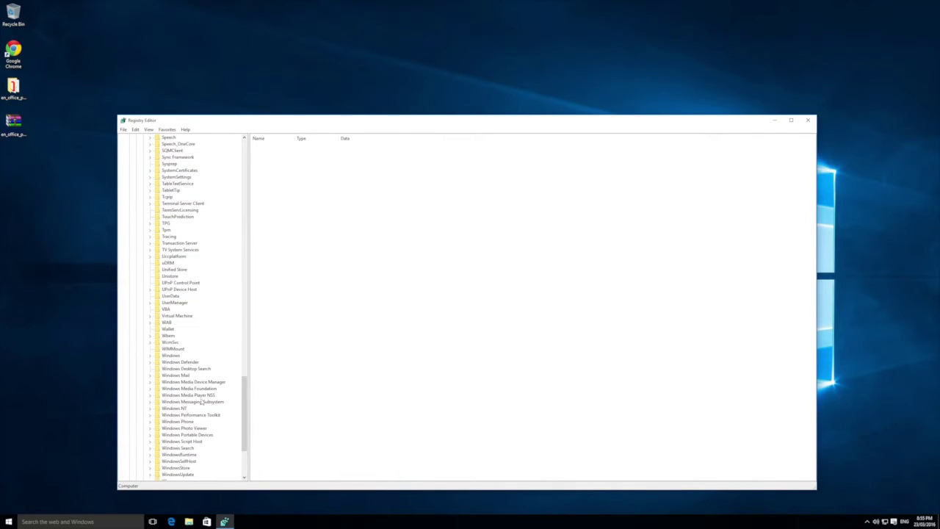
{"action": "left_click", "coordinate": [151, 356]}
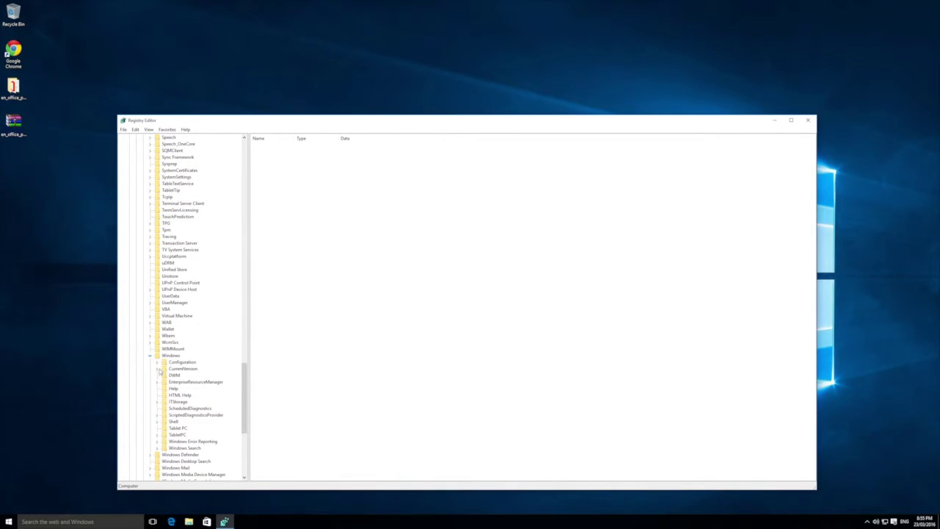
{"action": "left_click", "coordinate": [157, 369]}
{"action": "left_click_drag", "start_coordinate": [245, 340], "coordinate": [238, 402]}
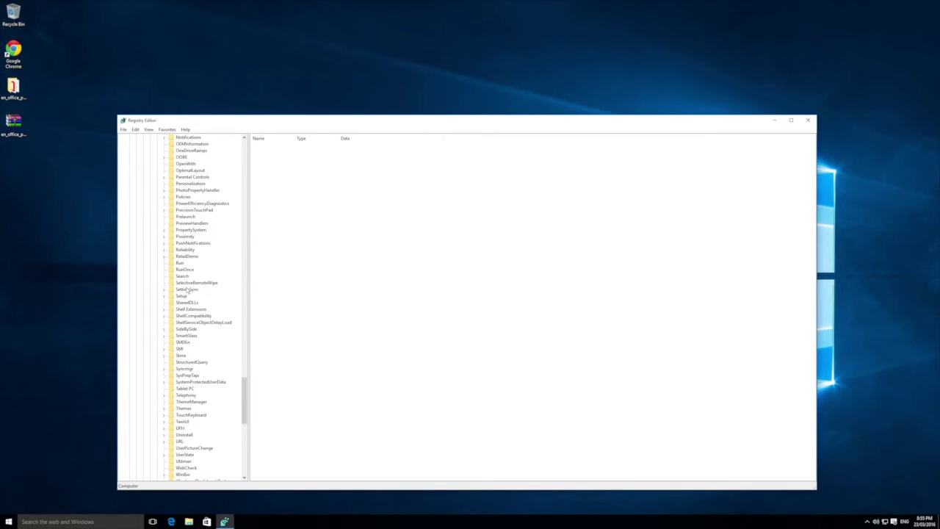
{"action": "left_click", "coordinate": [179, 263]}
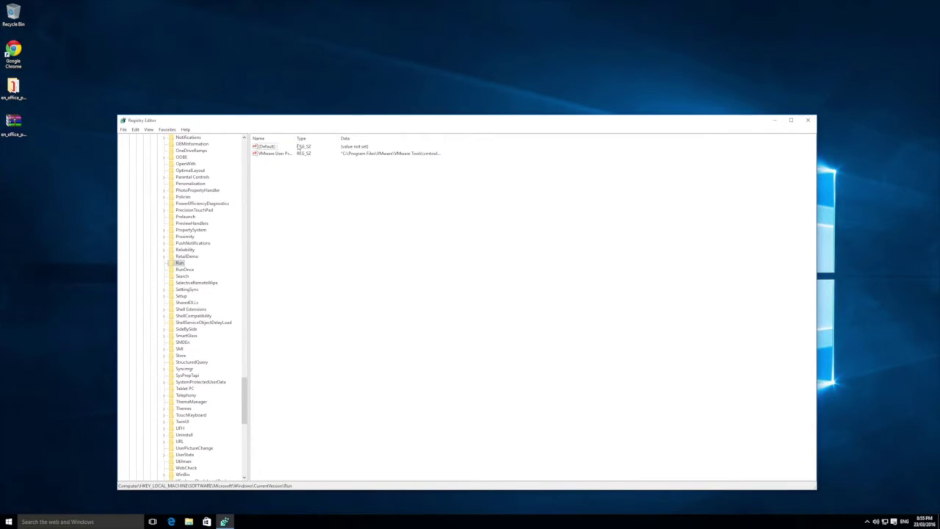
Widen the Name column and inspect the actions available for the VMware User Process entry in the Run key.
{"action": "left_click_drag", "start_coordinate": [317, 138], "coordinate": [322, 139]}
{"action": "left_click", "coordinate": [286, 154]}
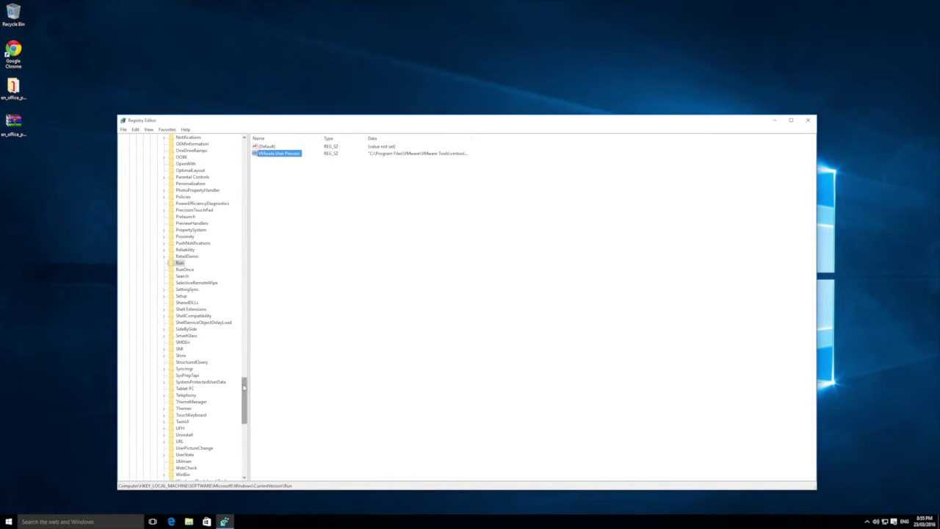
{"action": "right_click", "coordinate": [276, 155]}
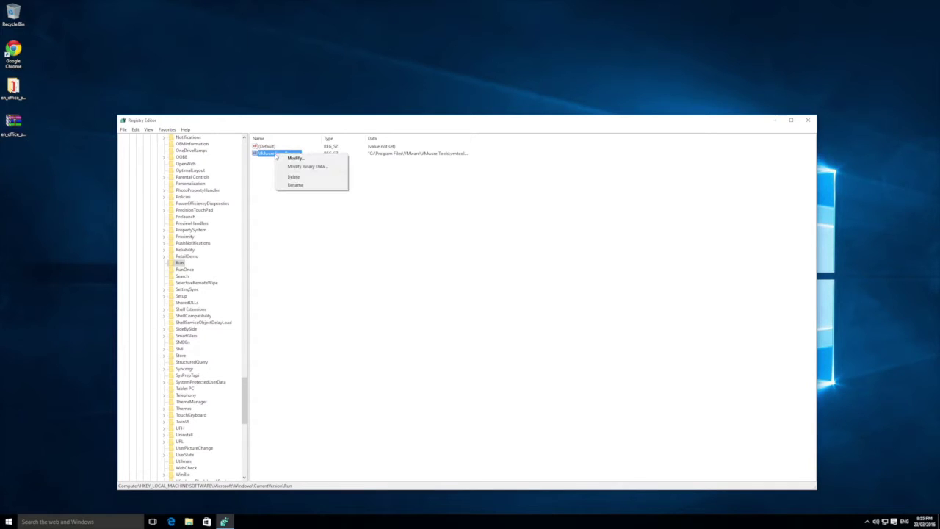
{"action": "left_click", "coordinate": [294, 185]}
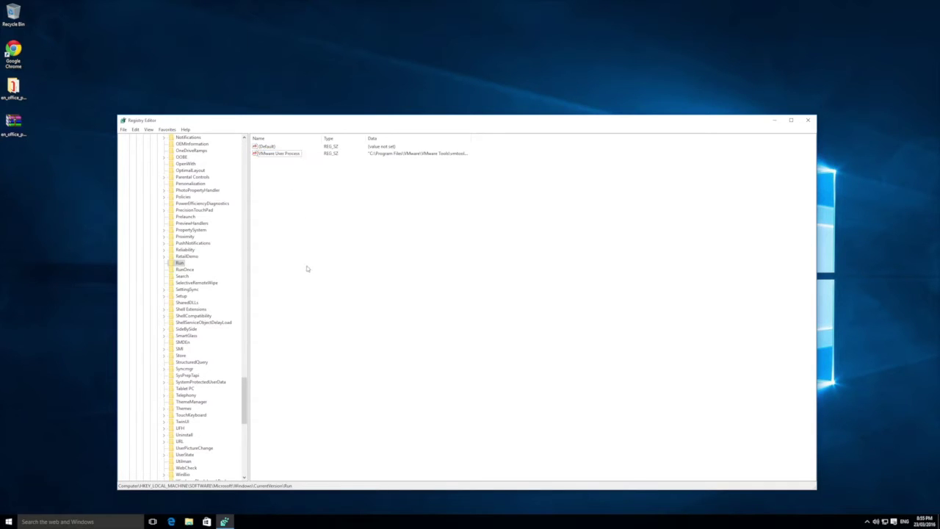
Collapse the SOFTWARE branch under HKEY_LOCAL_MACHINE in the registry tree.
{"action": "left_click_drag", "start_coordinate": [242, 371], "coordinate": [238, 144]}
{"action": "left_click", "coordinate": [136, 197]}
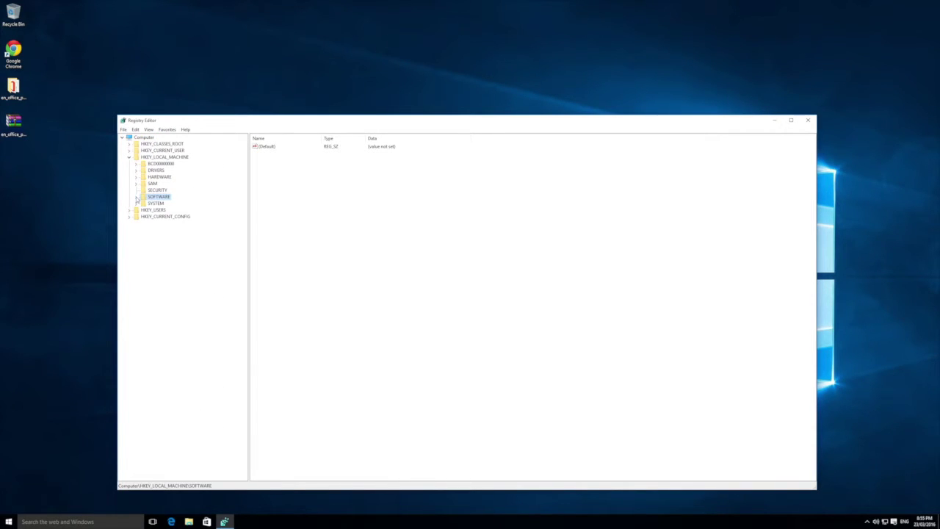
{"action": "left_click", "coordinate": [321, 182]}
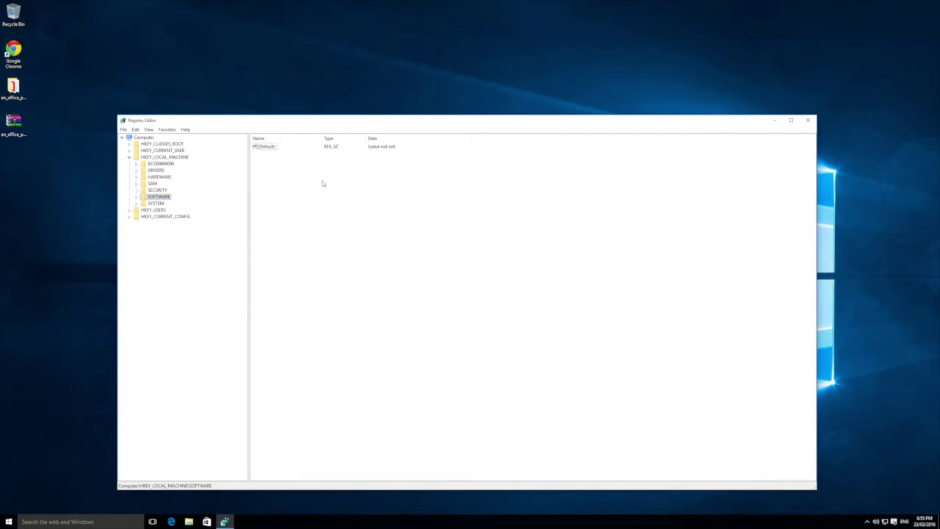
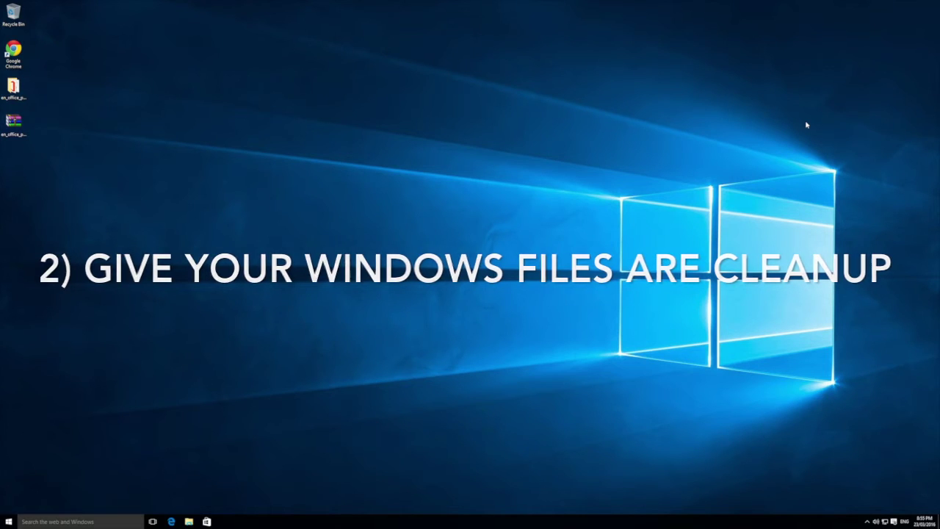
Open a File Explorer window, reposition it on the desktop and enlarge it.
{"action": "left_click", "coordinate": [189, 522]}
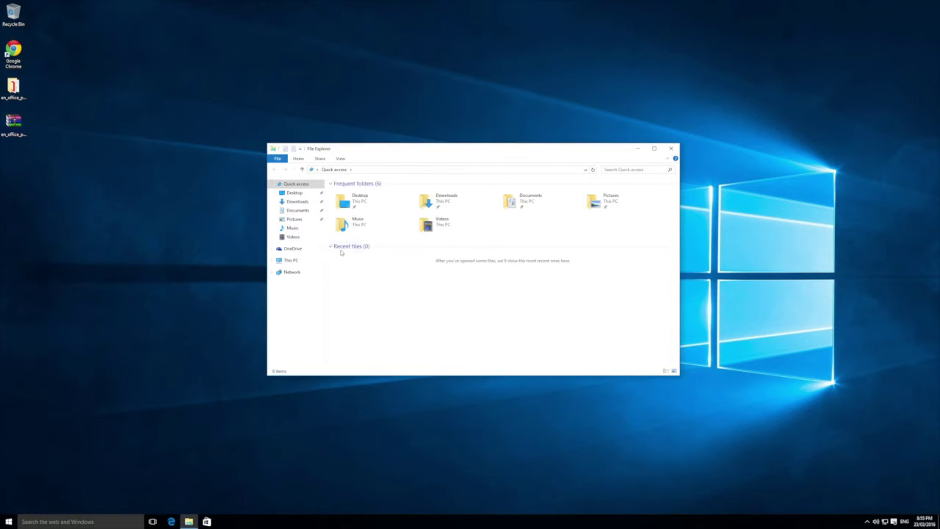
{"action": "left_click_drag", "start_coordinate": [374, 152], "coordinate": [323, 126]}
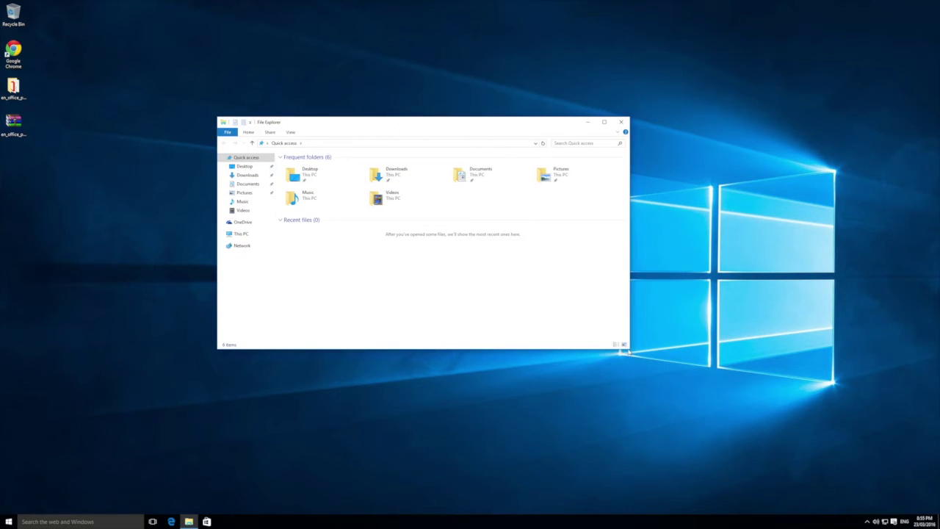
{"action": "left_click_drag", "start_coordinate": [623, 351], "coordinate": [764, 432]}
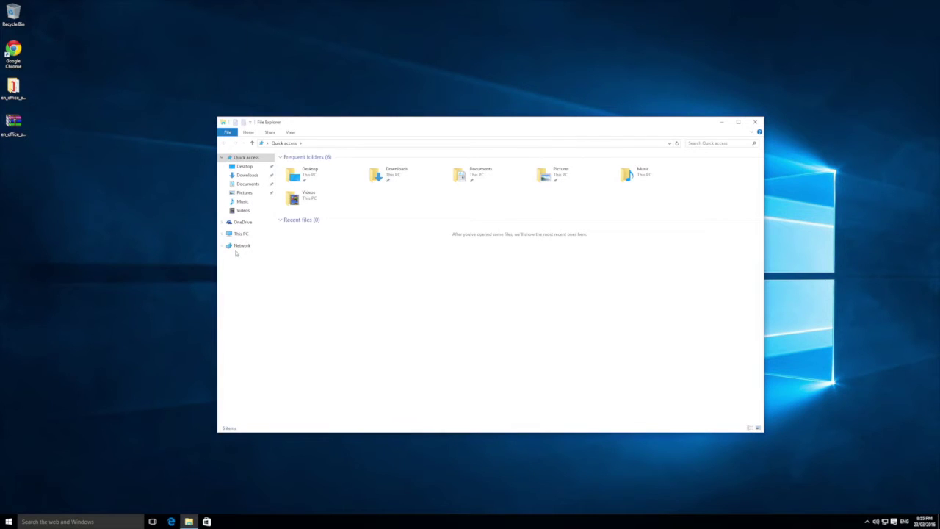
Browse from This PC through Local Disk (C:) and Users into the personal user folder's Downloads folder.
{"action": "left_click", "coordinate": [241, 235]}
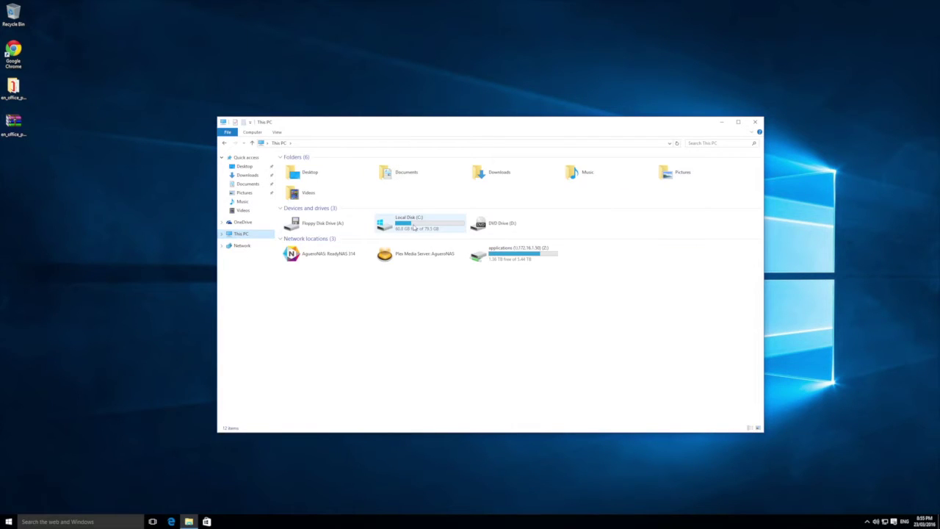
{"action": "double_click", "coordinate": [397, 224]}
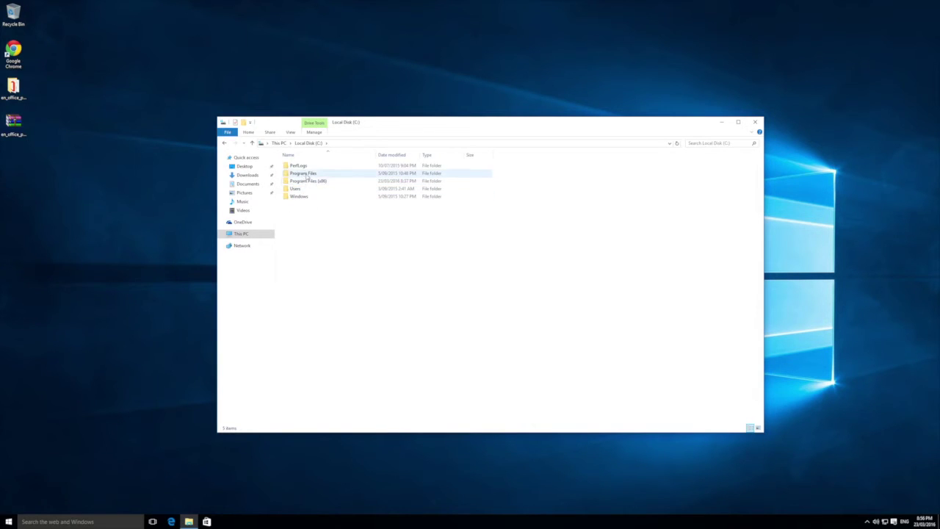
{"action": "double_click", "coordinate": [301, 189]}
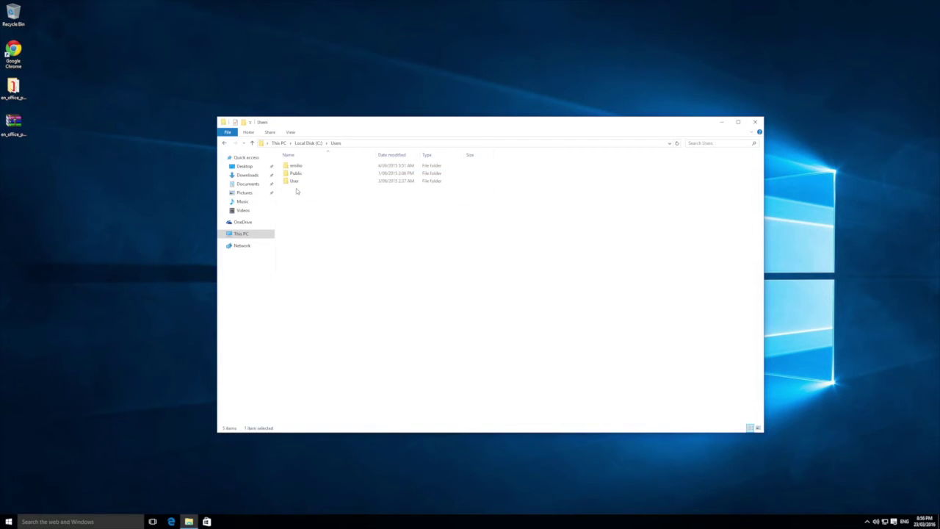
{"action": "double_click", "coordinate": [297, 167]}
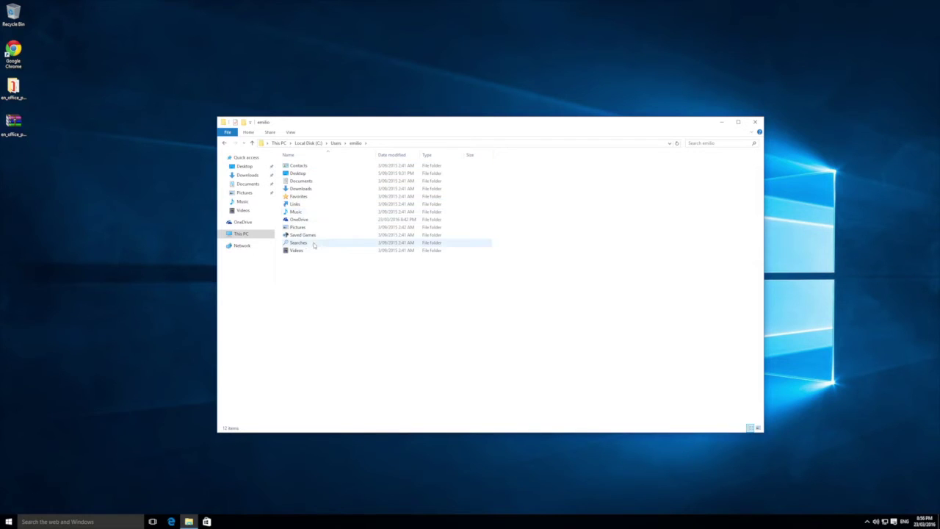
{"action": "double_click", "coordinate": [302, 190]}
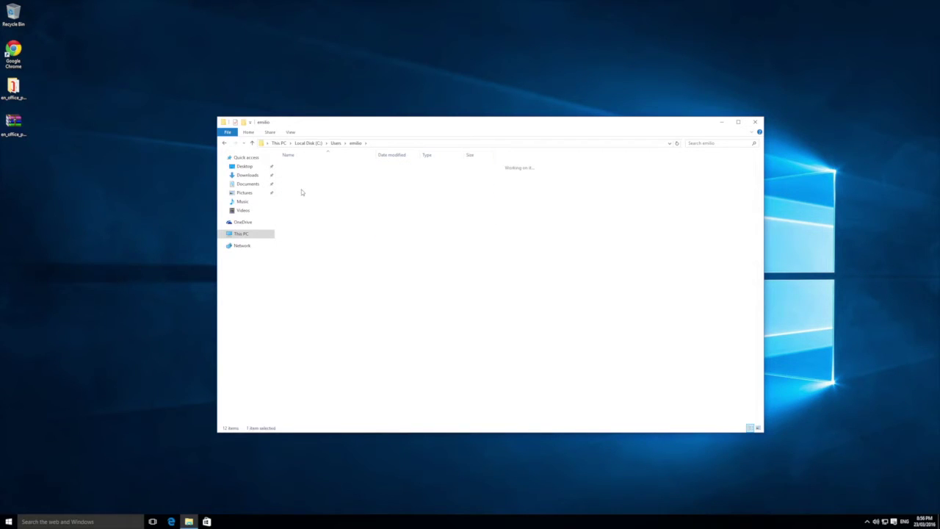
Leave the personal user folder, return to This PC and open the properties of Local Disk (C:).
{"action": "left_click", "coordinate": [226, 145]}
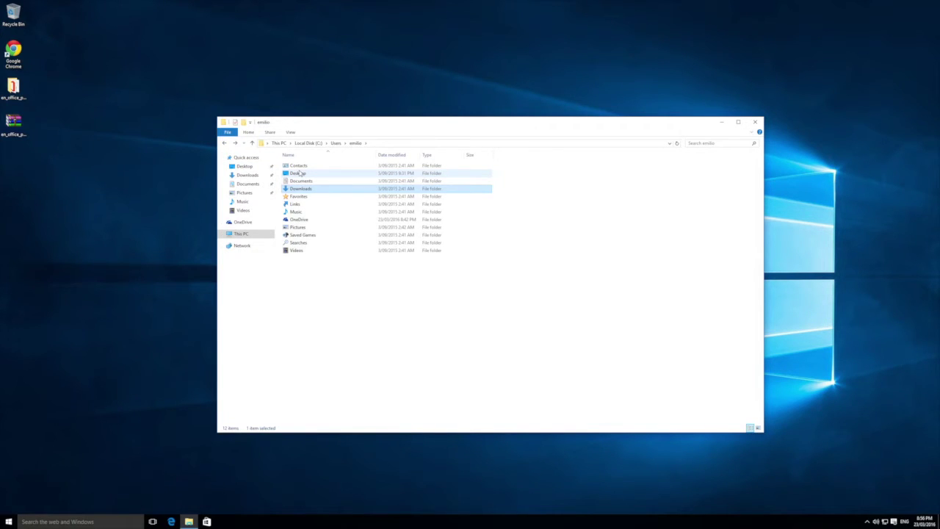
{"action": "left_click", "coordinate": [224, 145]}
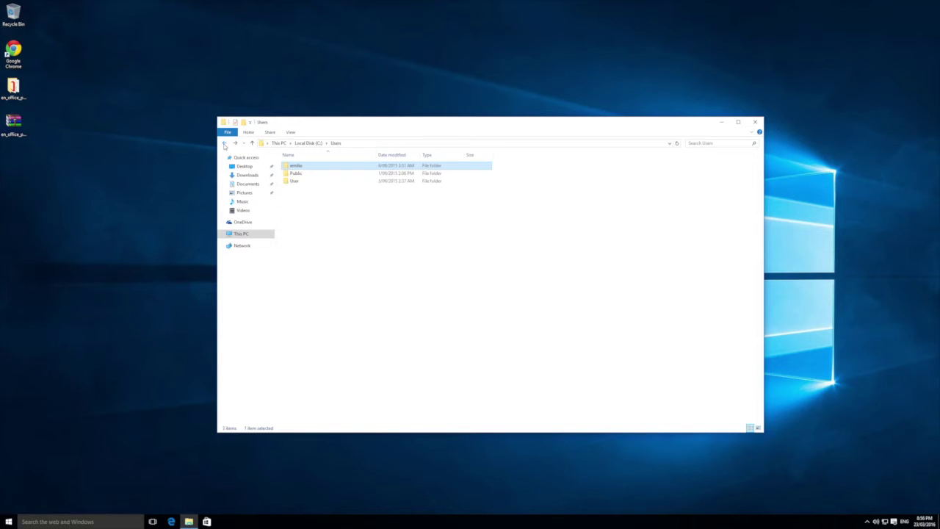
{"action": "left_click", "coordinate": [241, 234]}
{"action": "left_click", "coordinate": [403, 226]}
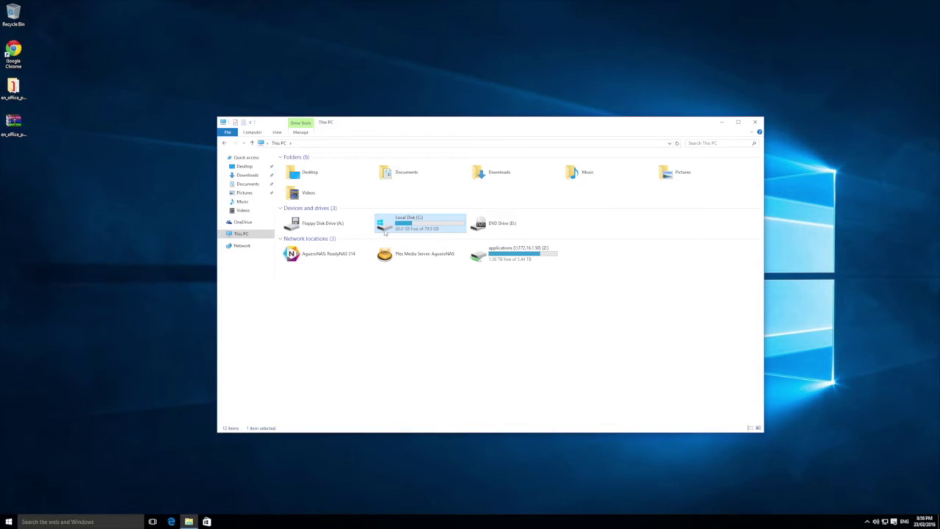
{"action": "right_click", "coordinate": [405, 224]}
{"action": "left_click", "coordinate": [442, 365]}
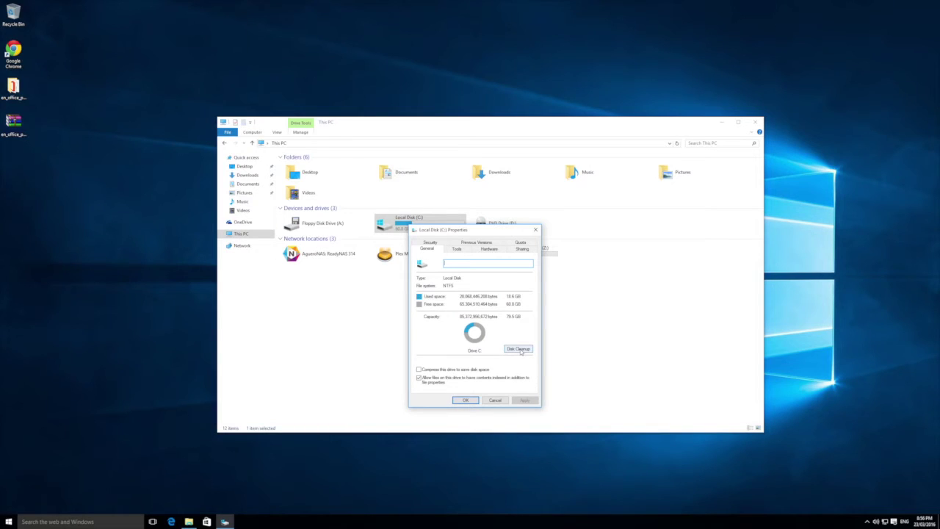
Start Disk Cleanup for the C: drive, look through the files to delete and extend the cleanup to system files.
{"action": "left_click", "coordinate": [520, 349]}
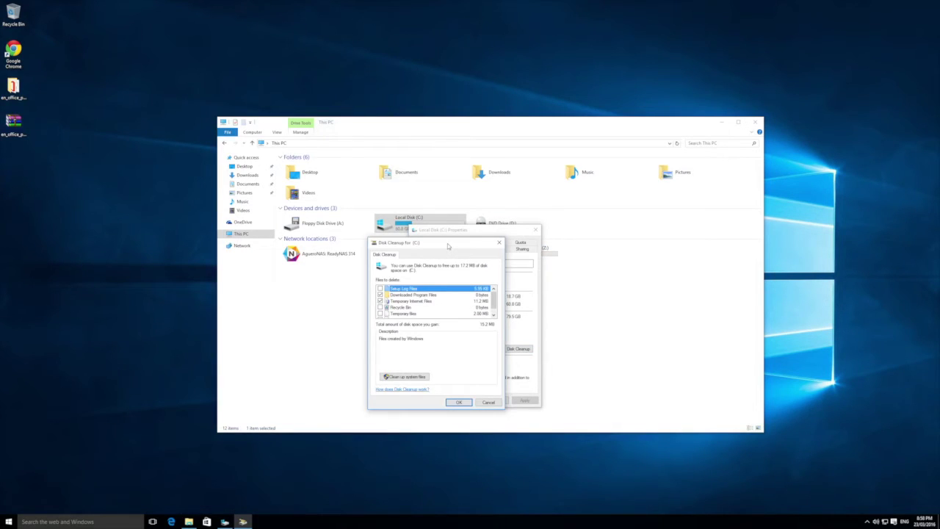
{"action": "scroll", "coordinate": [478, 299], "scroll_direction": "down", "scroll_amount": 2}
{"action": "scroll", "coordinate": [482, 300], "scroll_direction": "up", "scroll_amount": 2}
{"action": "left_click", "coordinate": [402, 376]}
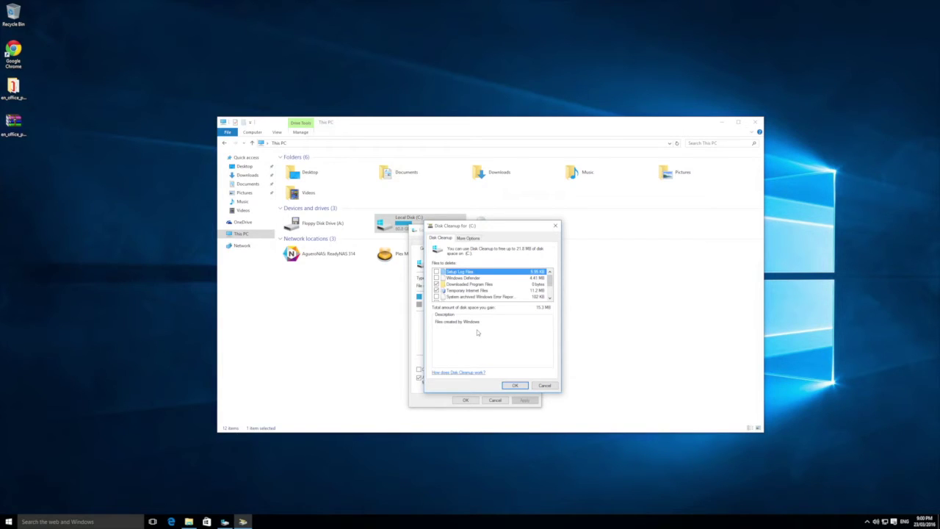
Mark every category to delete in Disk Cleanup, from Setup Log Files to Thumbnails, and permanently delete those files from C:.
{"action": "left_click", "coordinate": [437, 272]}
{"action": "left_click", "coordinate": [437, 290]}
{"action": "left_click", "coordinate": [442, 296]}
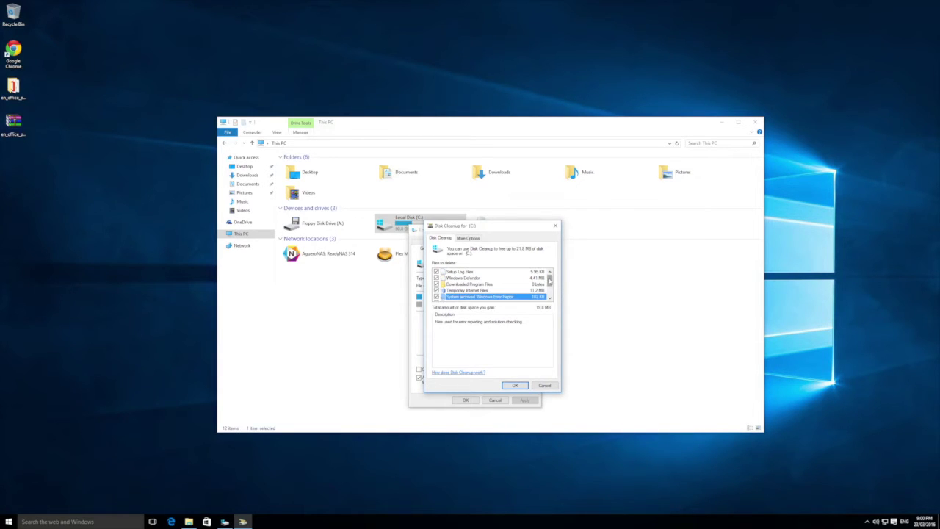
{"action": "left_click", "coordinate": [550, 289]}
{"action": "left_click", "coordinate": [436, 284]}
{"action": "left_click", "coordinate": [437, 290]}
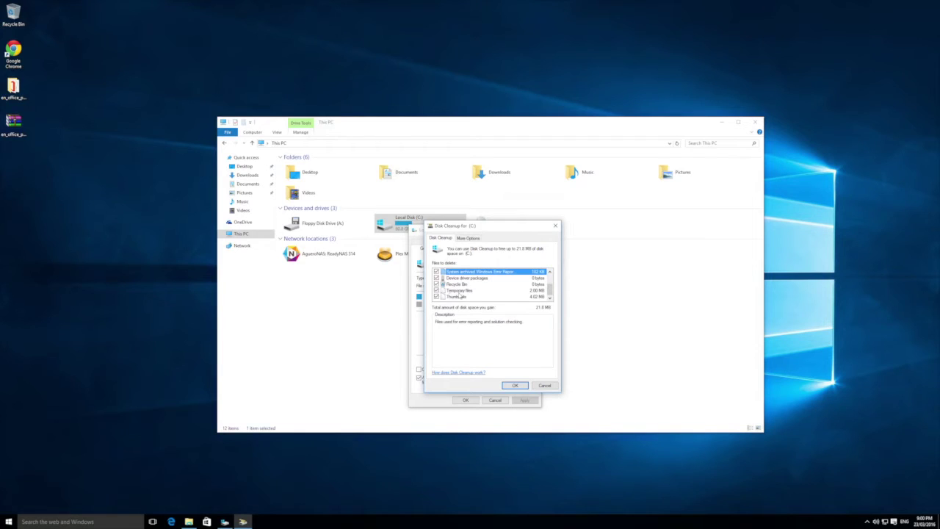
{"action": "scroll", "coordinate": [548, 293], "scroll_direction": "up", "scroll_amount": 2}
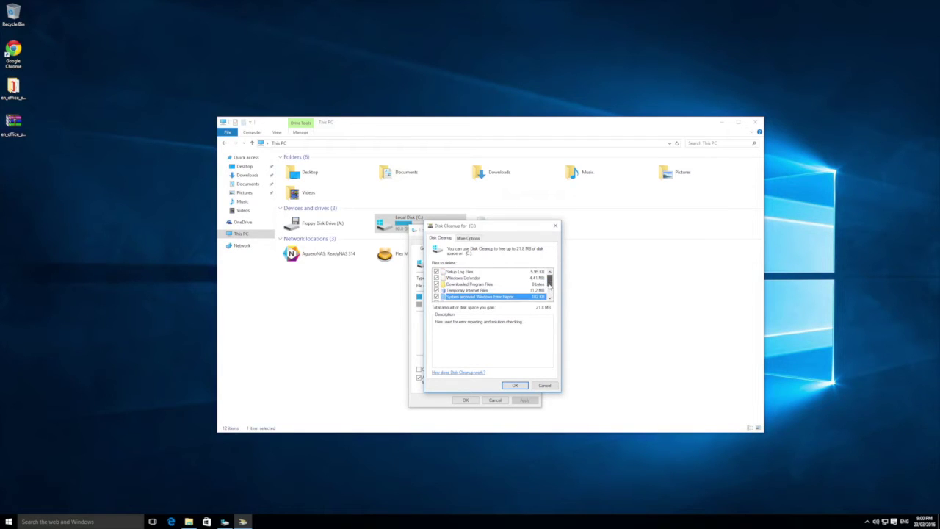
{"action": "scroll", "coordinate": [548, 297], "scroll_direction": "down", "scroll_amount": 2}
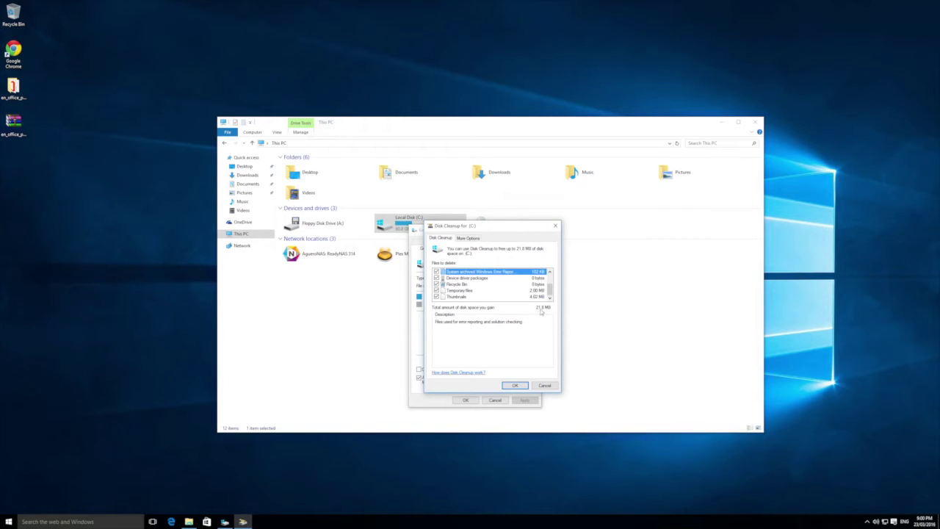
{"action": "left_click", "coordinate": [515, 386]}
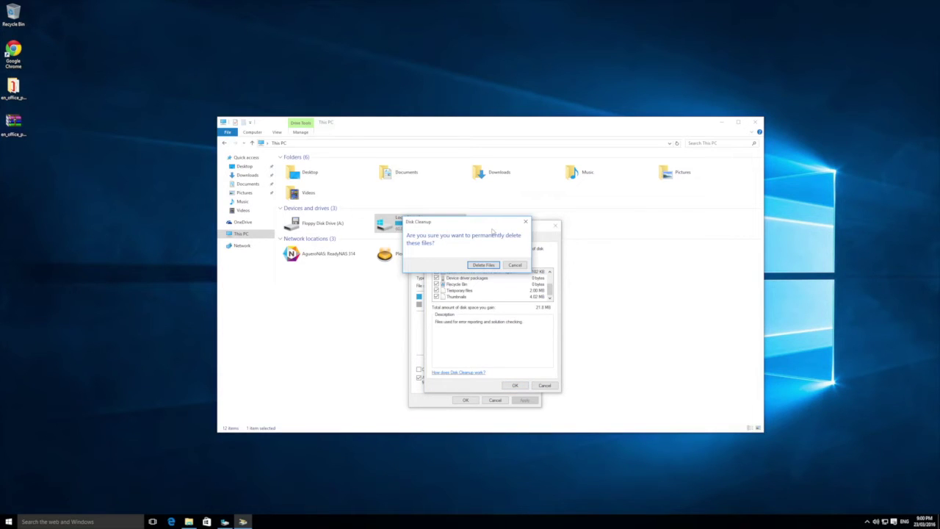
{"action": "left_click", "coordinate": [486, 267]}
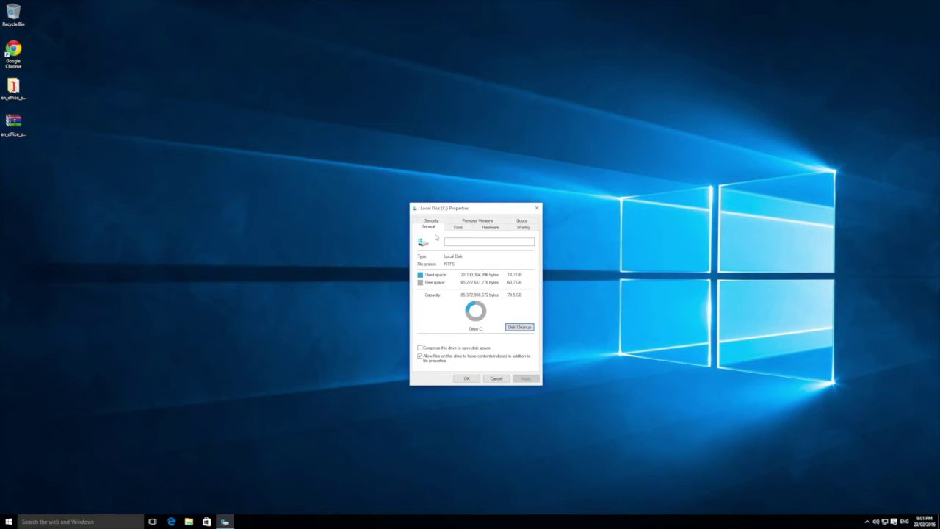
Open Optimize Drives from the C: drive properties and look at the System Reserved and C: entries.
{"action": "left_click", "coordinate": [458, 229]}
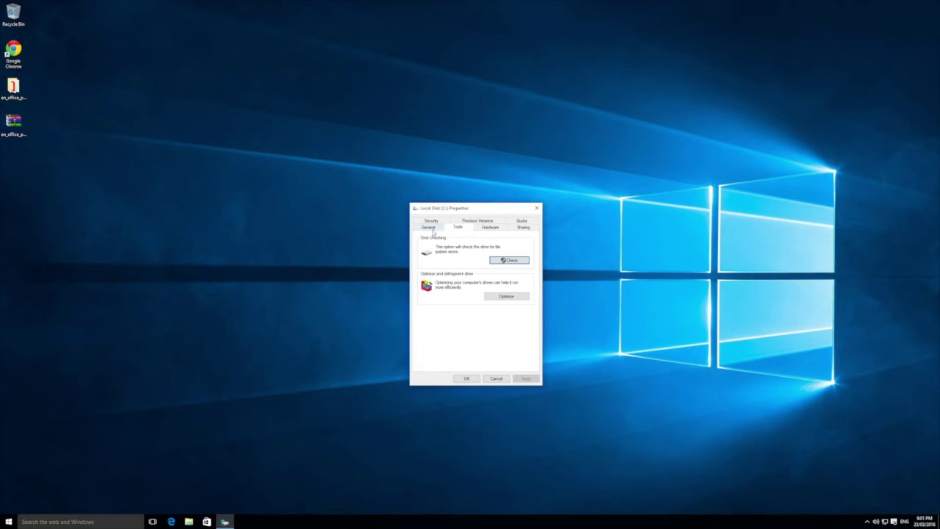
{"action": "left_click", "coordinate": [507, 297]}
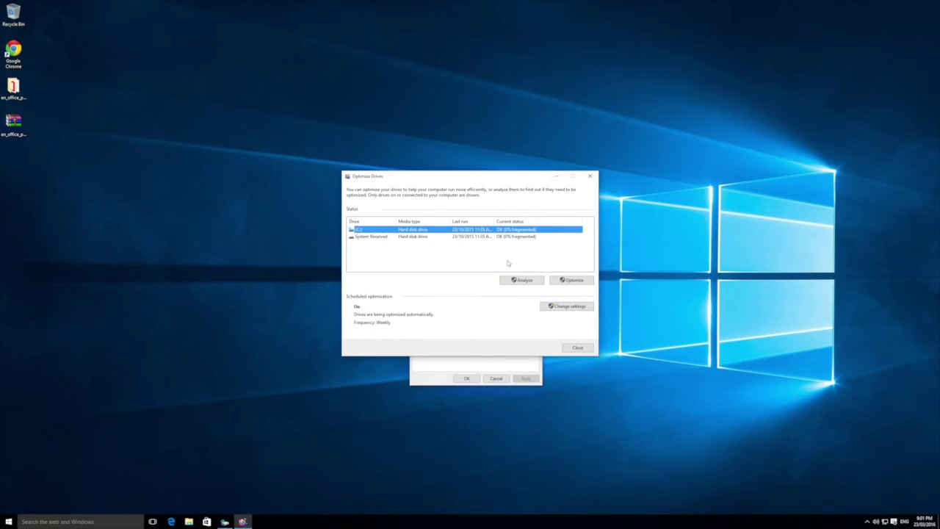
{"action": "left_click", "coordinate": [371, 238]}
{"action": "left_click", "coordinate": [365, 231]}
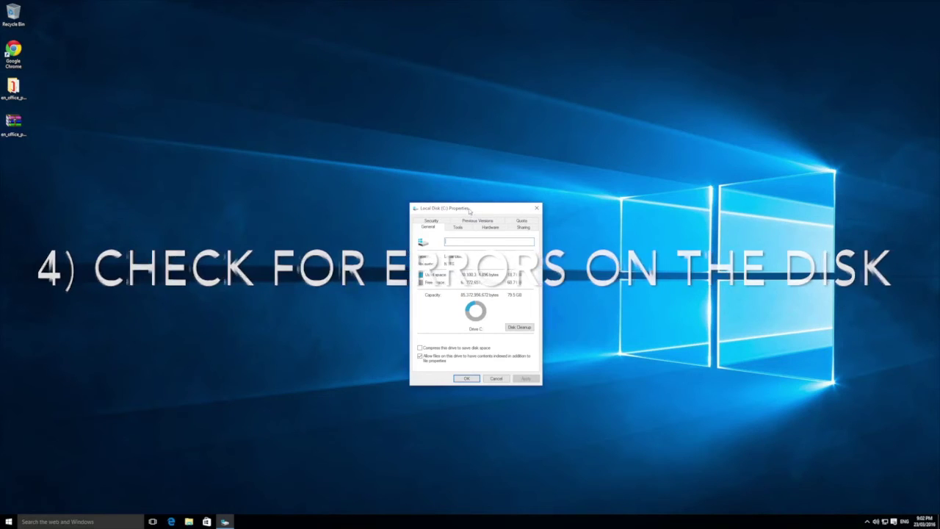
Open error checking for Local Disk (C:) from its properties.
{"action": "left_click", "coordinate": [459, 227]}
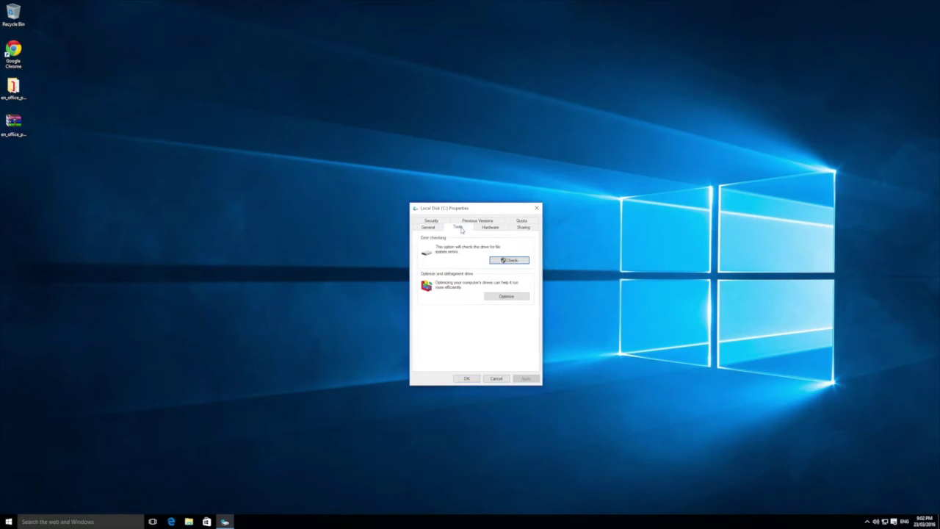
{"action": "left_click", "coordinate": [511, 261]}
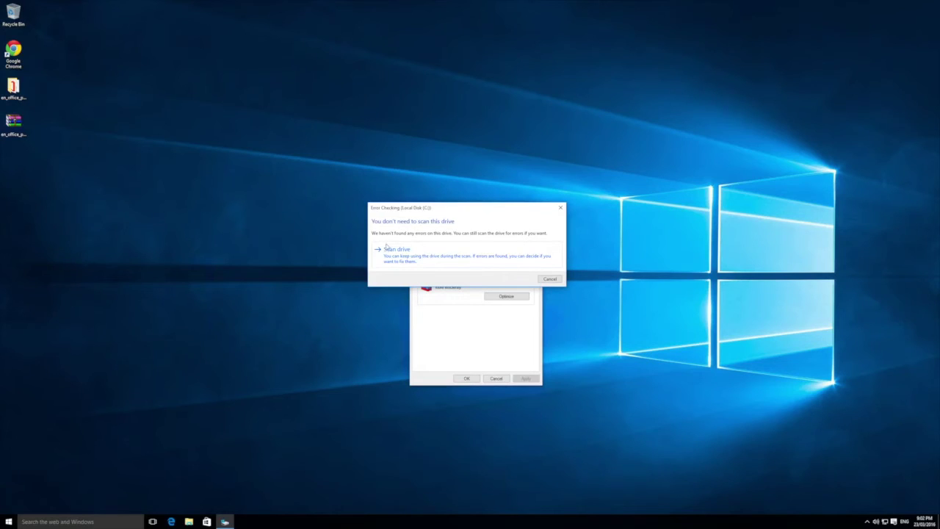
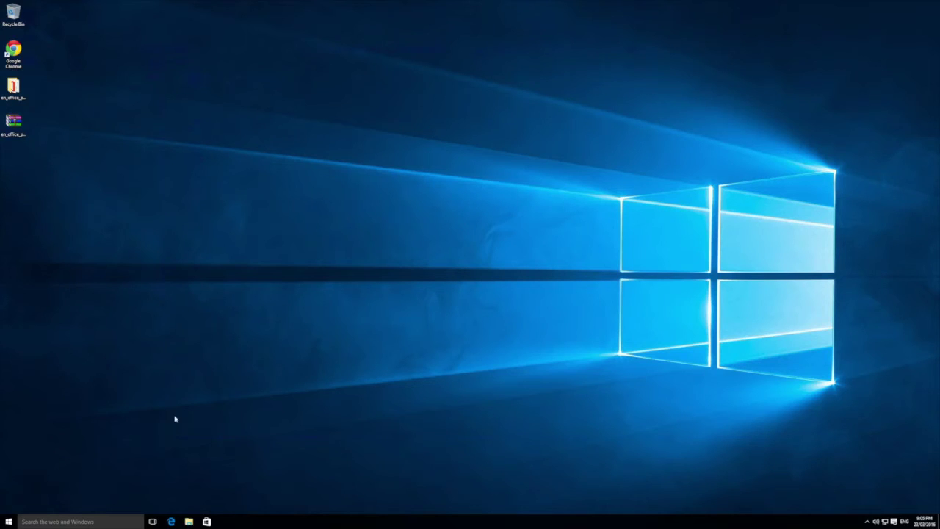
Find and launch Windows Defender, open its settings page and look through the available protection options.
{"action": "left_click", "coordinate": [11, 523]}
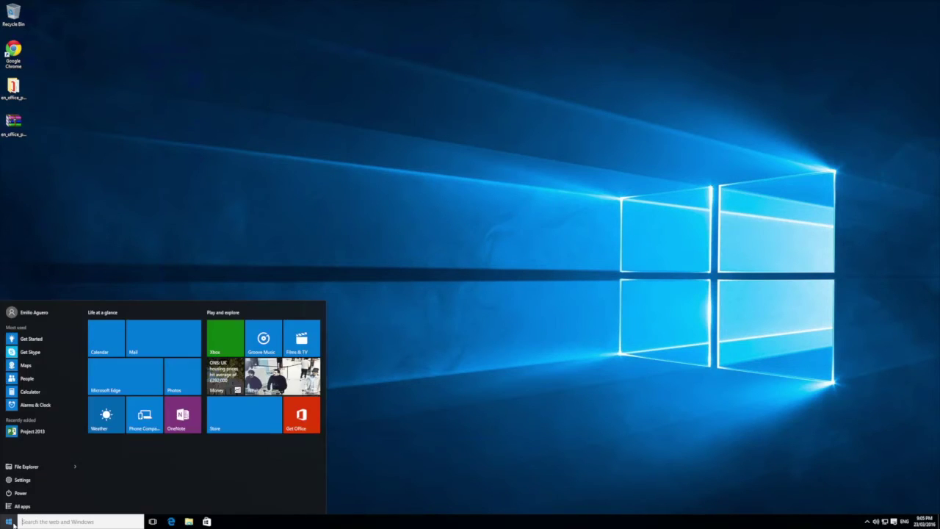
{"action": "type", "text": "windows defender"}
{"action": "key", "text": "Return"}
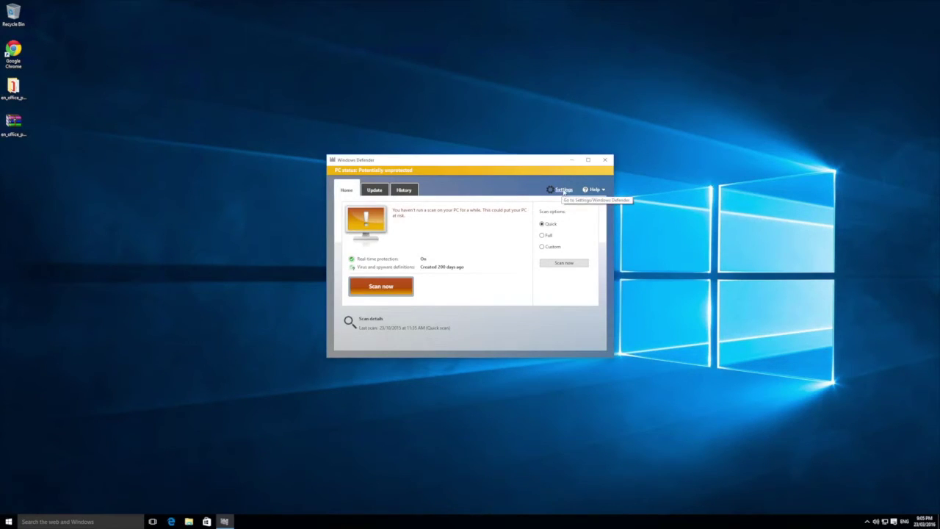
{"action": "left_click", "coordinate": [563, 190]}
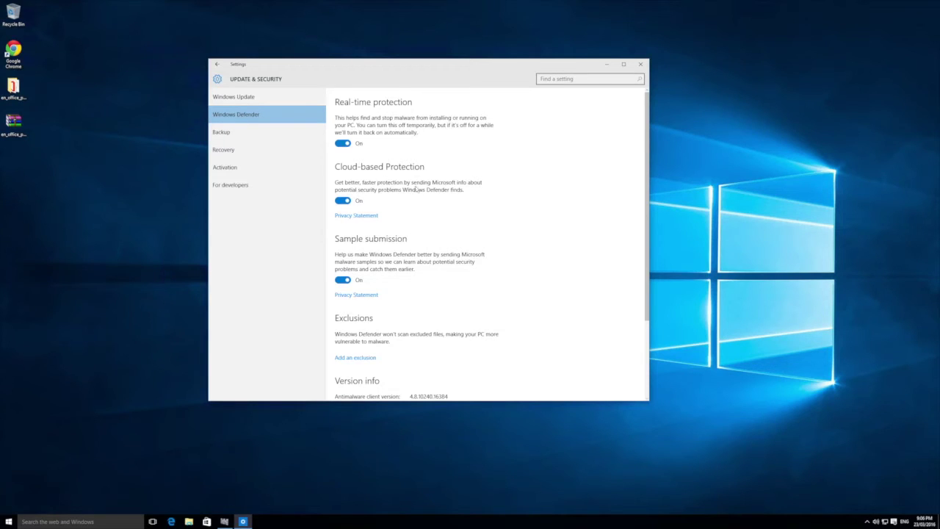
{"action": "scroll", "coordinate": [406, 184], "scroll_direction": "down", "scroll_amount": 3}
{"action": "scroll", "coordinate": [405, 184], "scroll_direction": "up", "scroll_amount": 3}
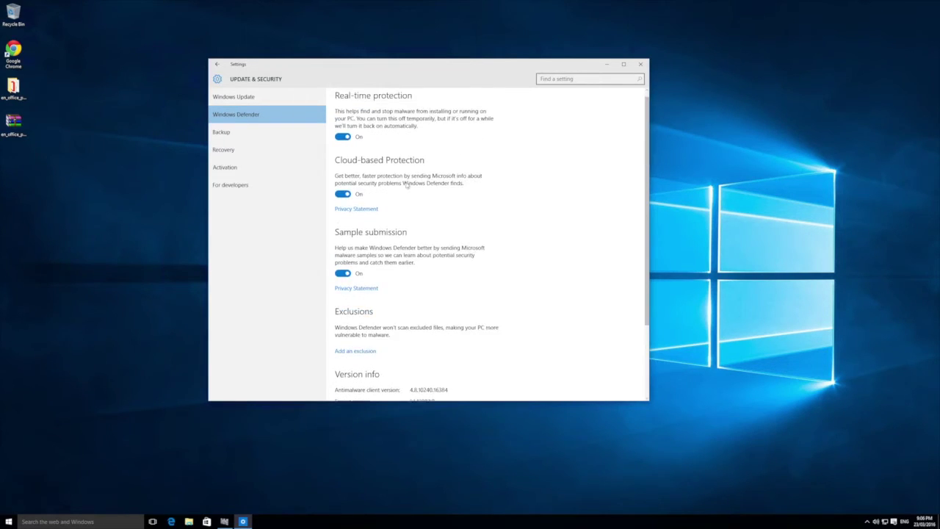
Switch off Real-time protection, Sample submission and Cloud-based Protection in the Windows Defender settings.
{"action": "left_click", "coordinate": [344, 144]}
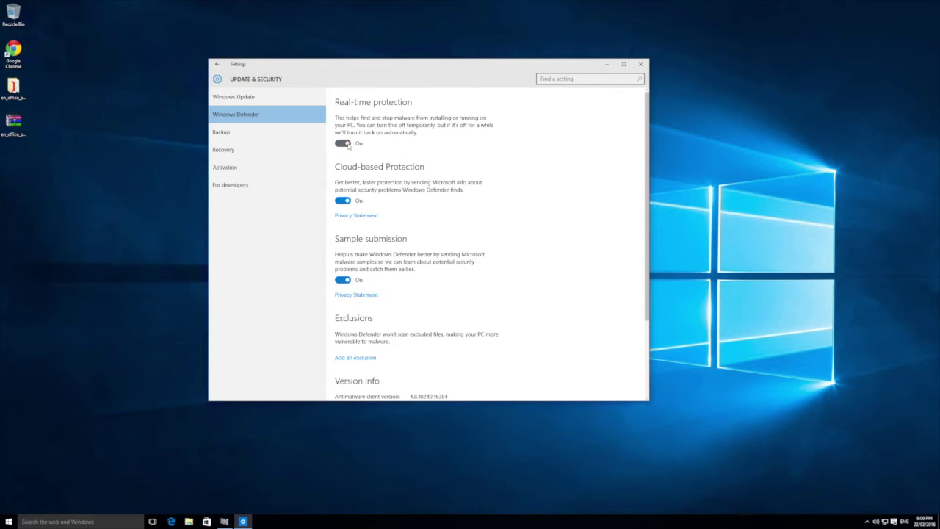
{"action": "left_click", "coordinate": [347, 280]}
{"action": "left_click", "coordinate": [345, 201]}
{"action": "scroll", "coordinate": [425, 236], "scroll_direction": "down", "scroll_amount": 3}
{"action": "scroll", "coordinate": [425, 237], "scroll_direction": "up", "scroll_amount": 3}
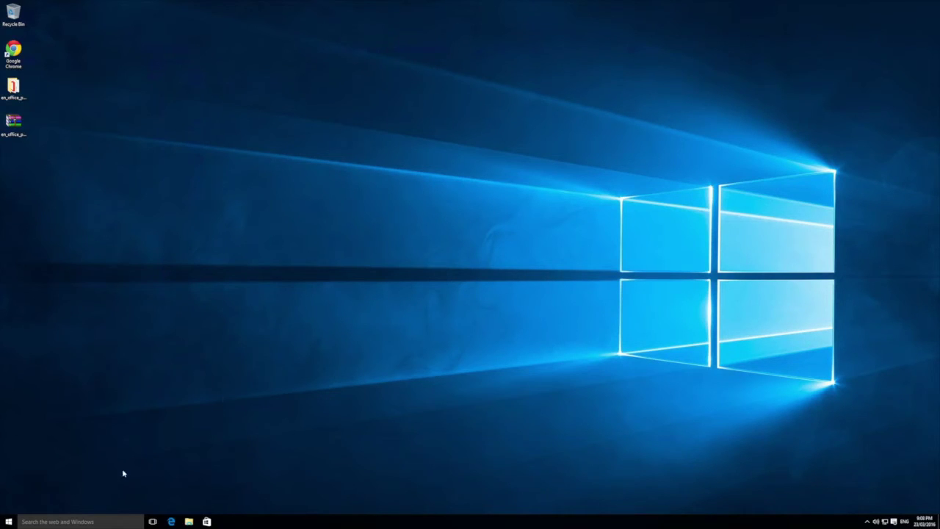
Find and open Control Panel, go to the Network and Sharing Center and show the network adapter connections.
{"action": "left_click", "coordinate": [10, 521]}
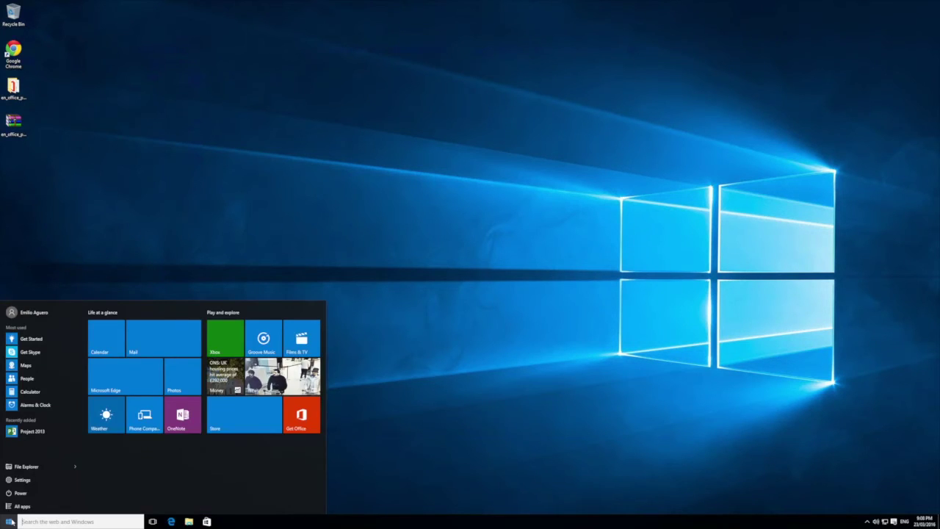
{"action": "type", "text": "control panel"}
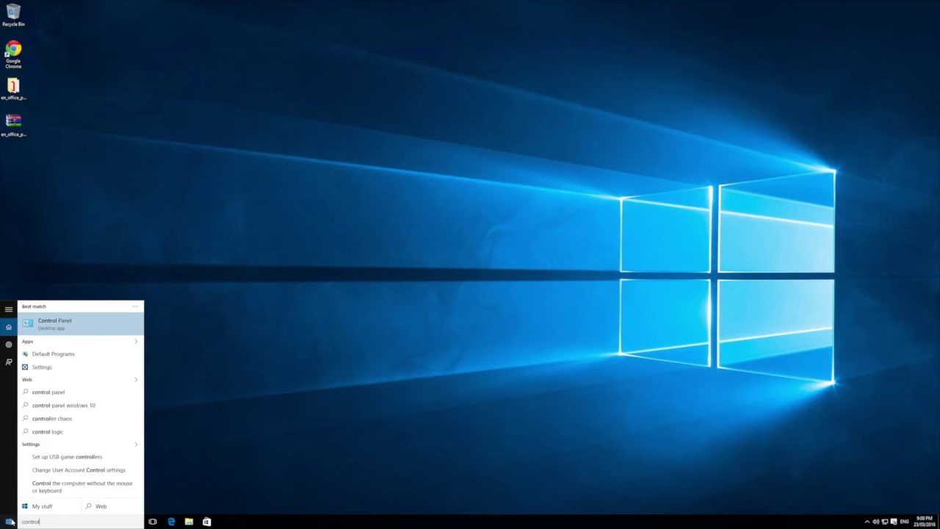
{"action": "key", "text": "Return"}
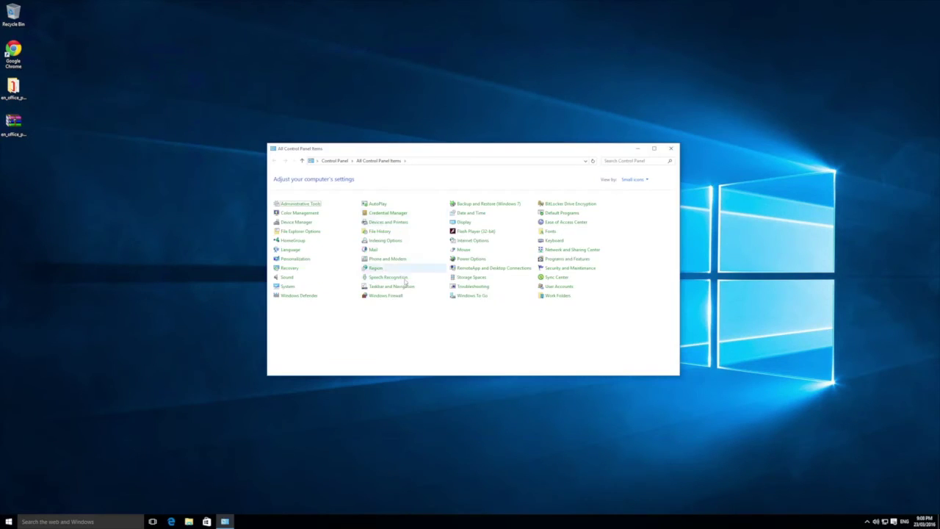
{"action": "left_click", "coordinate": [577, 251]}
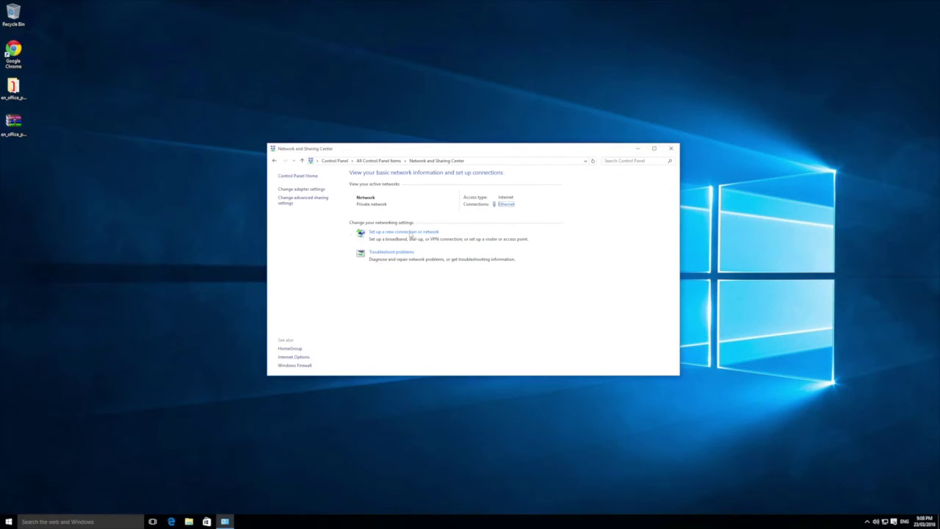
{"action": "left_click", "coordinate": [301, 191]}
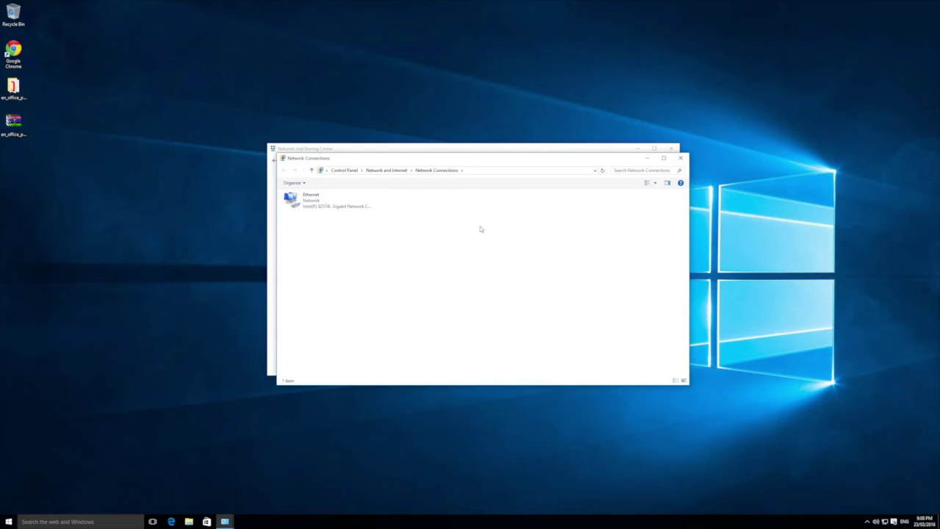
Open the properties of the Ethernet connection.
{"action": "left_click", "coordinate": [311, 206]}
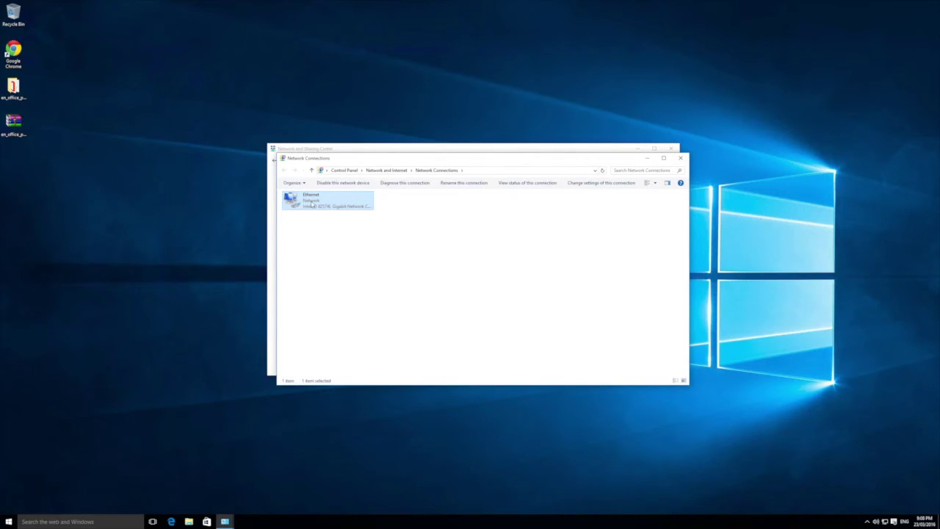
{"action": "left_click", "coordinate": [343, 238]}
{"action": "left_click", "coordinate": [313, 207]}
{"action": "right_click", "coordinate": [311, 205]}
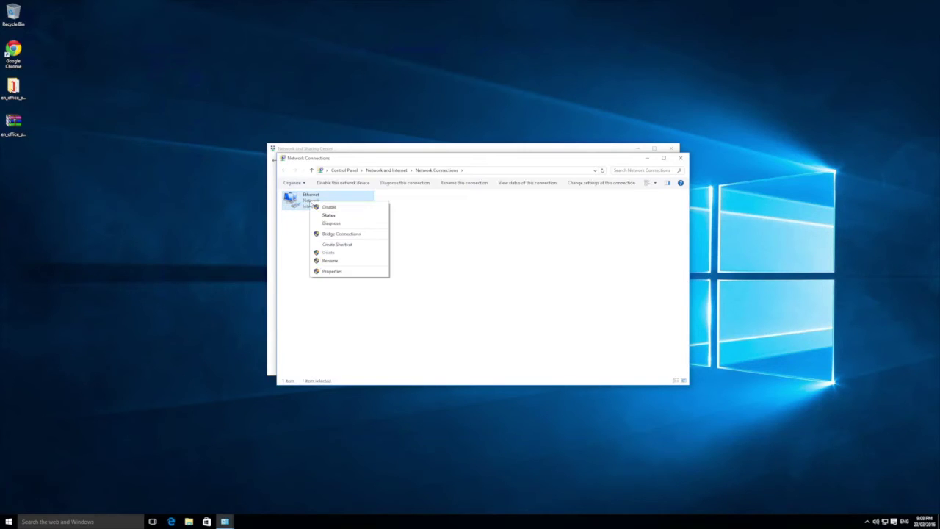
{"action": "left_click", "coordinate": [350, 272]}
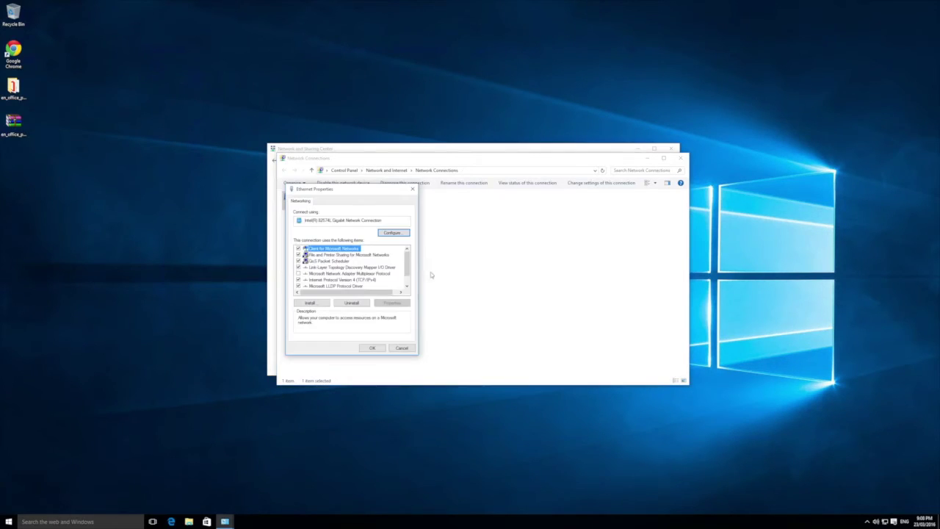
Examine the Internet Protocol Version 4 (TCP/IPv4) and Version 6 (TCP/IPv6) items in the Ethernet connection's item list.
{"action": "left_click_drag", "start_coordinate": [408, 266], "coordinate": [408, 276]}
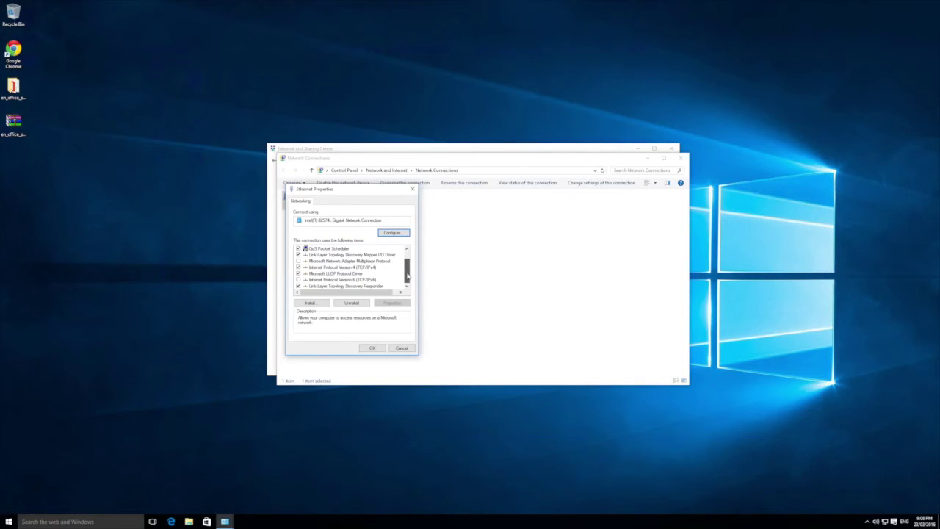
{"action": "left_click", "coordinate": [335, 268]}
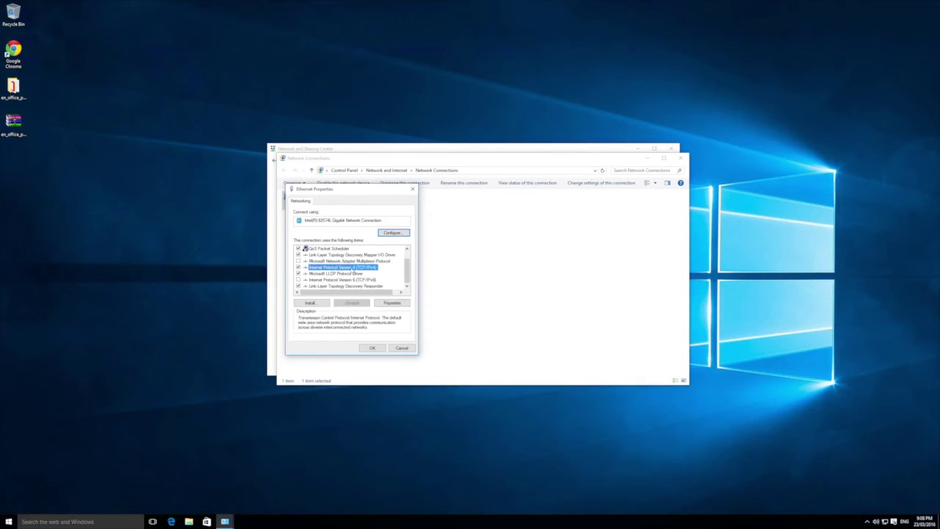
{"action": "left_click", "coordinate": [325, 280]}
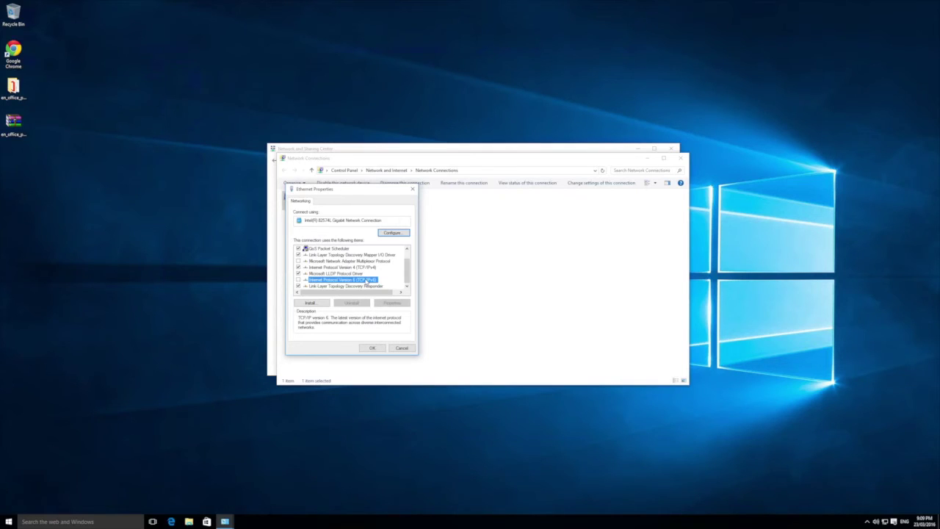
Apply the Ethernet connection's properties with Internet Protocol Version 6 (TCP/IPv6) unchecked.
{"action": "left_click_drag", "start_coordinate": [352, 196], "coordinate": [365, 193]}
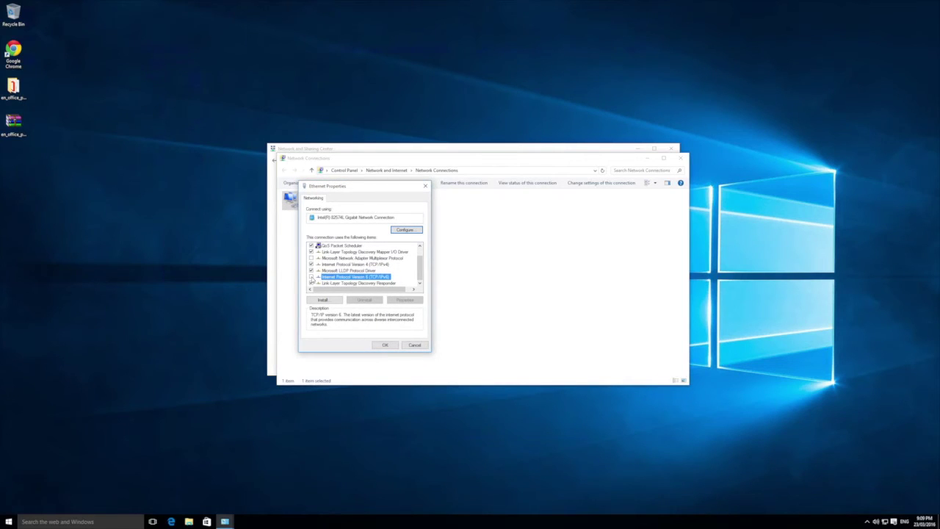
{"action": "left_click", "coordinate": [386, 344]}
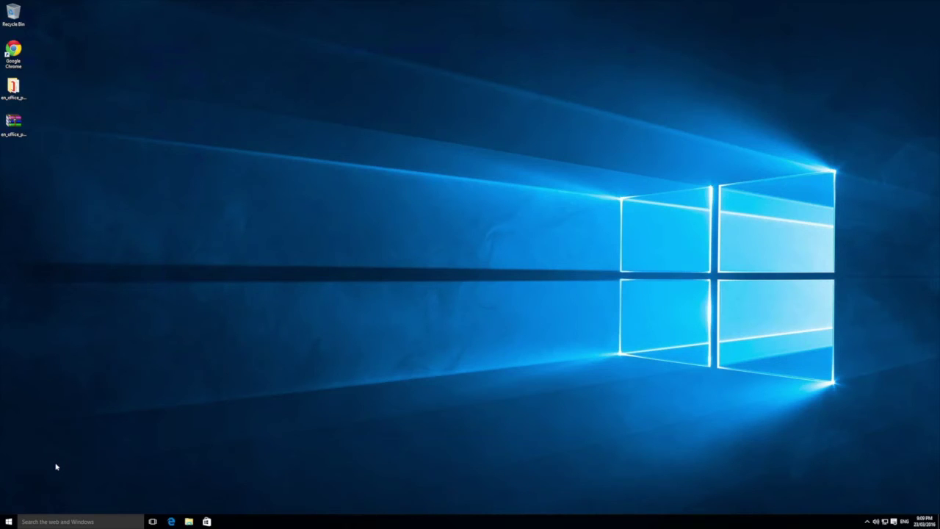
Find and open Control Panel and go to the installed programs in Programs and Features.
{"action": "left_click", "coordinate": [9, 521]}
{"action": "type", "text": "control panel"}
{"action": "key", "text": "Return"}
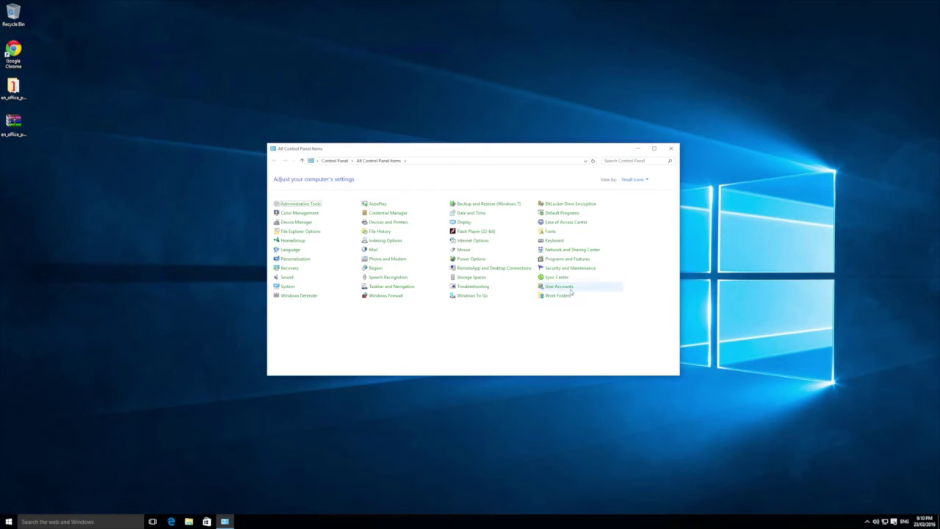
{"action": "left_click", "coordinate": [572, 261]}
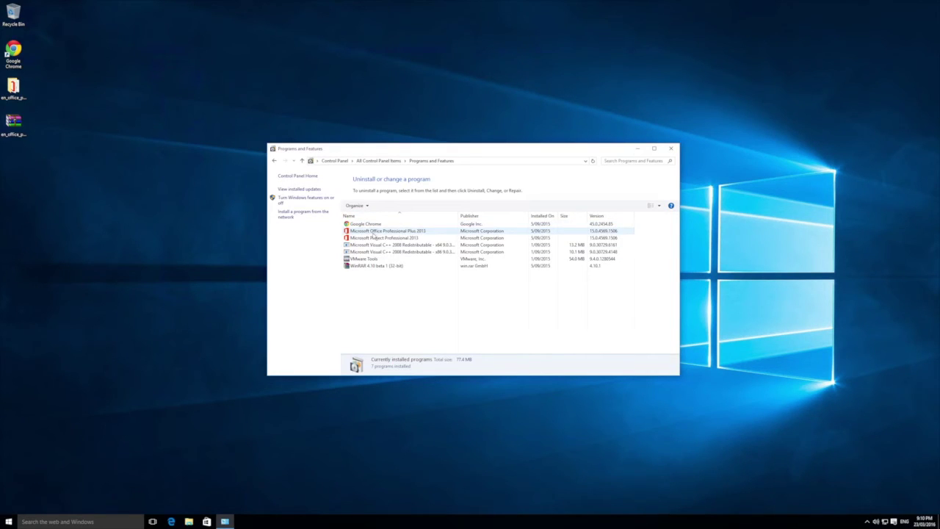
Select WinRAR as an uninstall candidate, then start uninstalling Google Chrome and cancel the removal.
{"action": "left_click", "coordinate": [376, 266]}
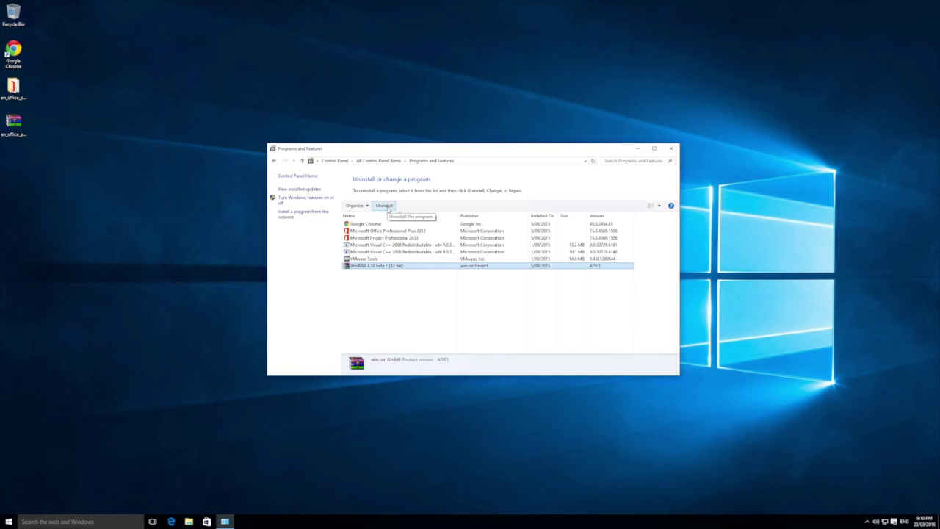
{"action": "left_click", "coordinate": [385, 206]}
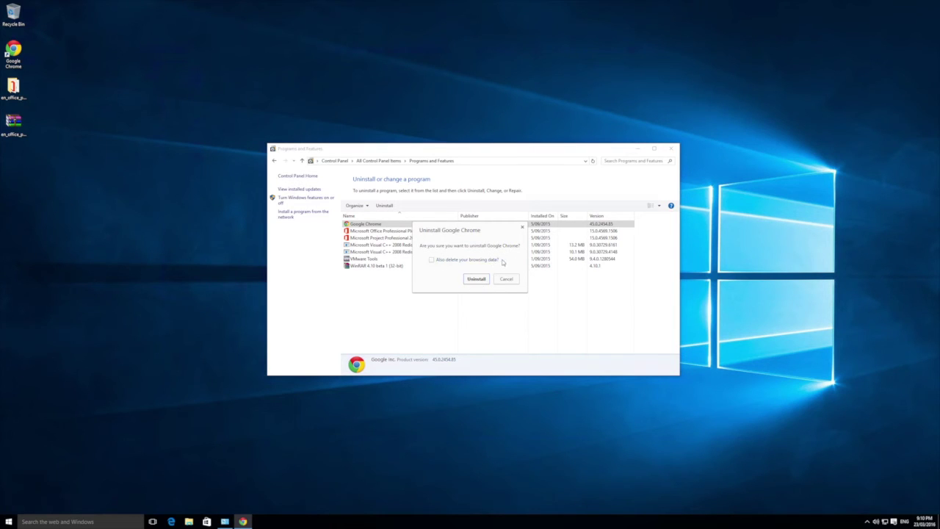
{"action": "left_click", "coordinate": [506, 280]}
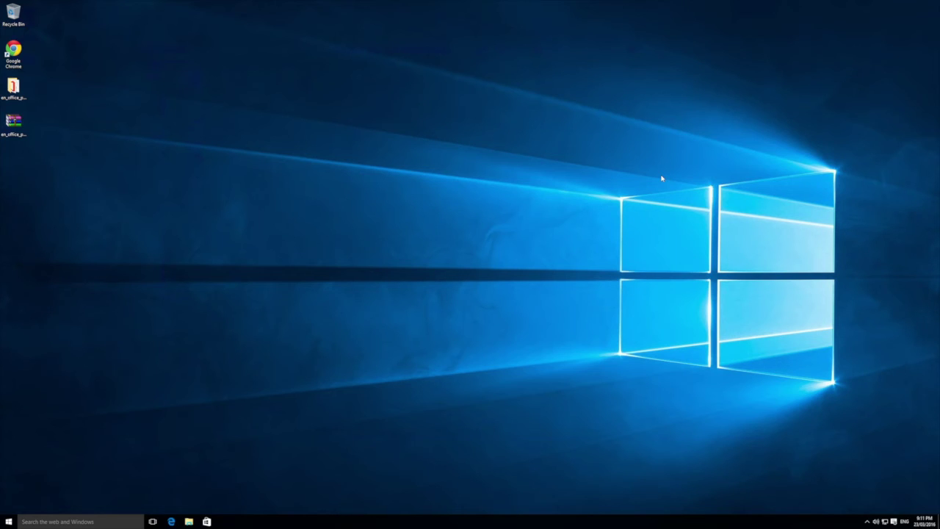
Find and open Control Panel, go to System and show the Advanced page of the System Properties.
{"action": "left_click", "coordinate": [11, 521]}
{"action": "type", "text": "control"}
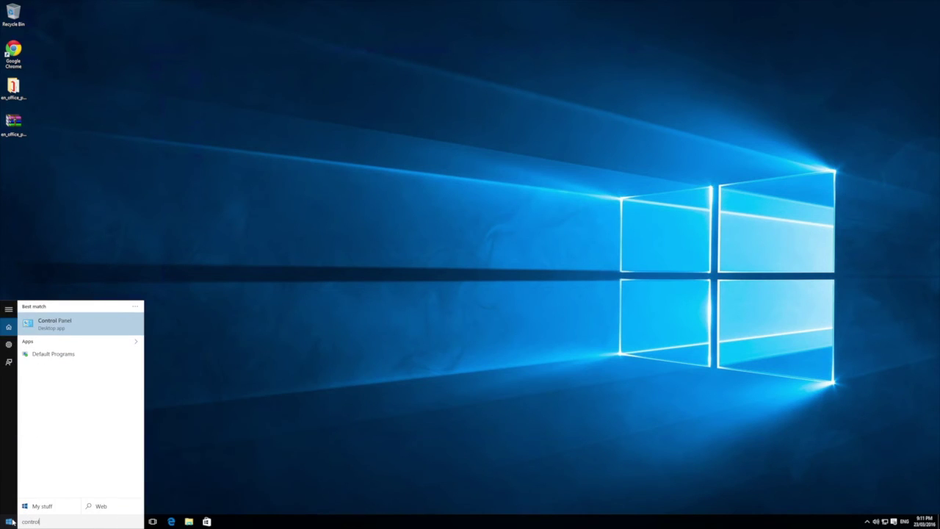
{"action": "key", "text": "Return"}
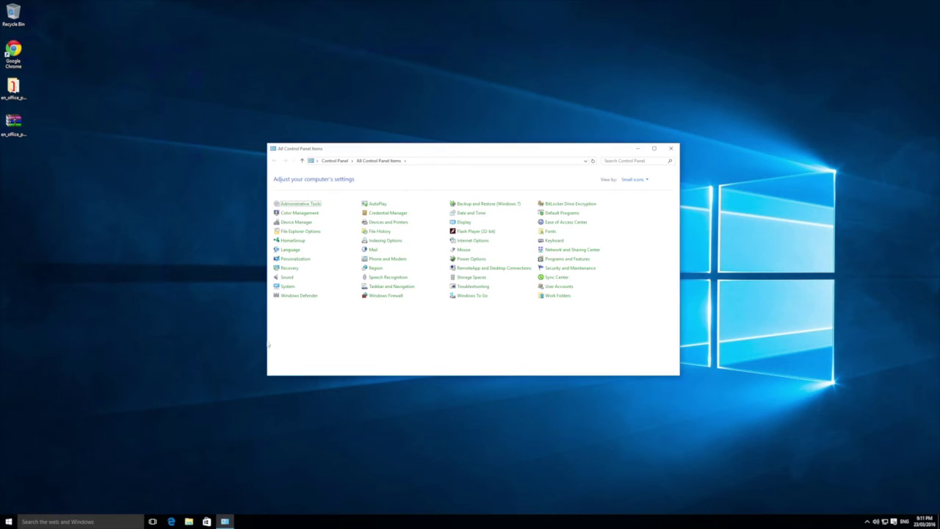
{"action": "left_click", "coordinate": [287, 287]}
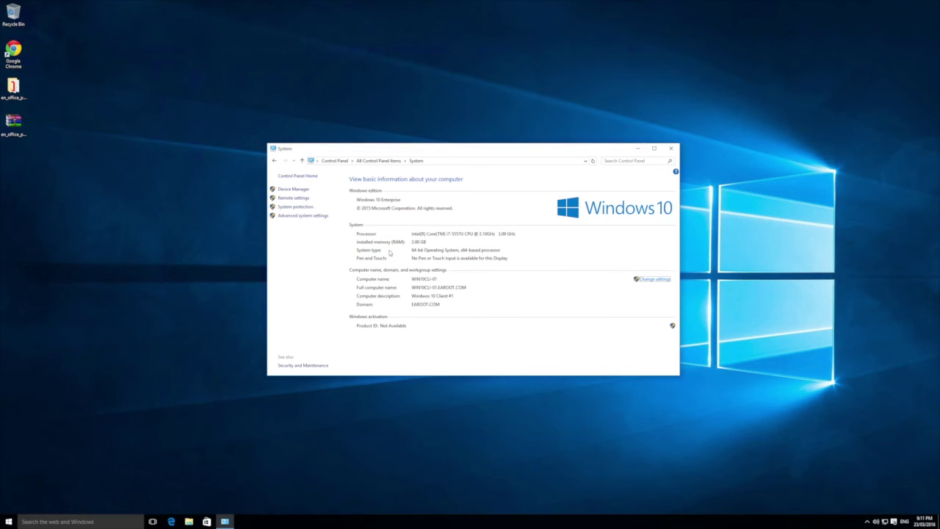
{"action": "left_click", "coordinate": [307, 218]}
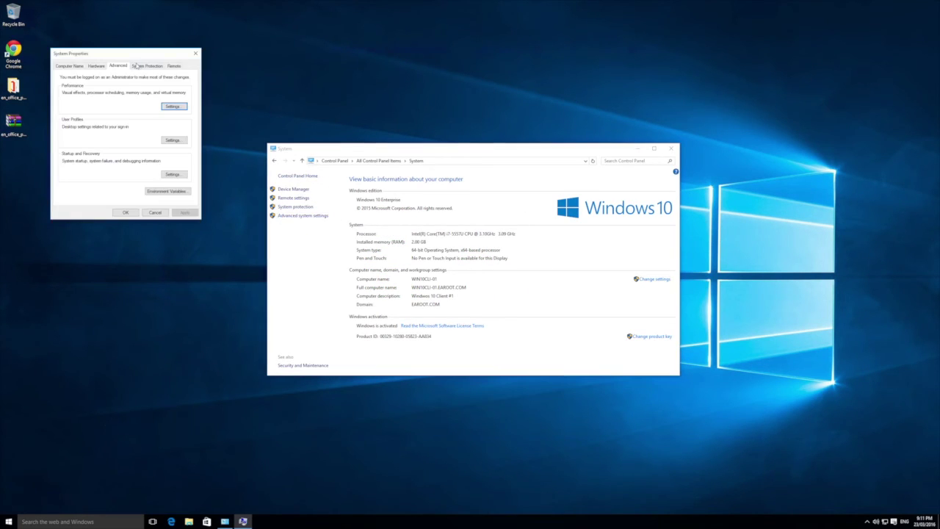
{"action": "left_click_drag", "start_coordinate": [123, 56], "coordinate": [517, 167]}
{"action": "left_click", "coordinate": [495, 178]}
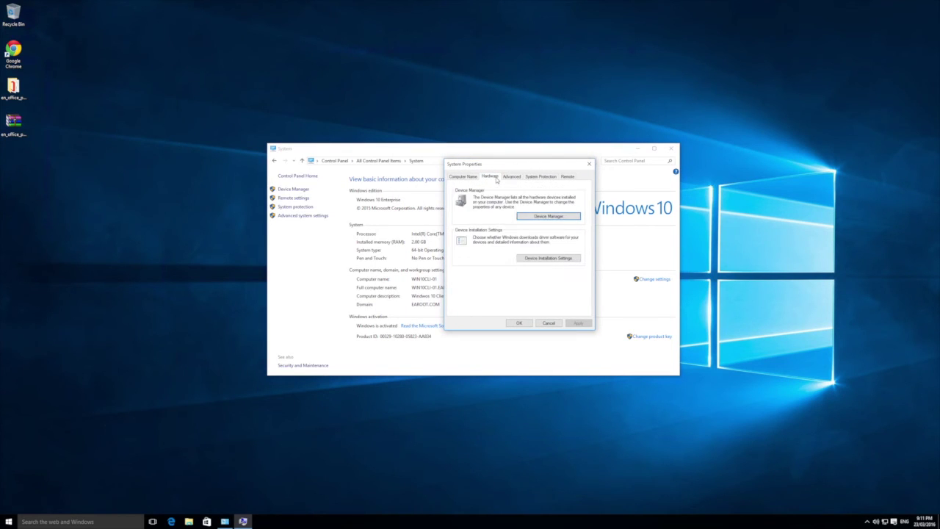
{"action": "left_click", "coordinate": [511, 177]}
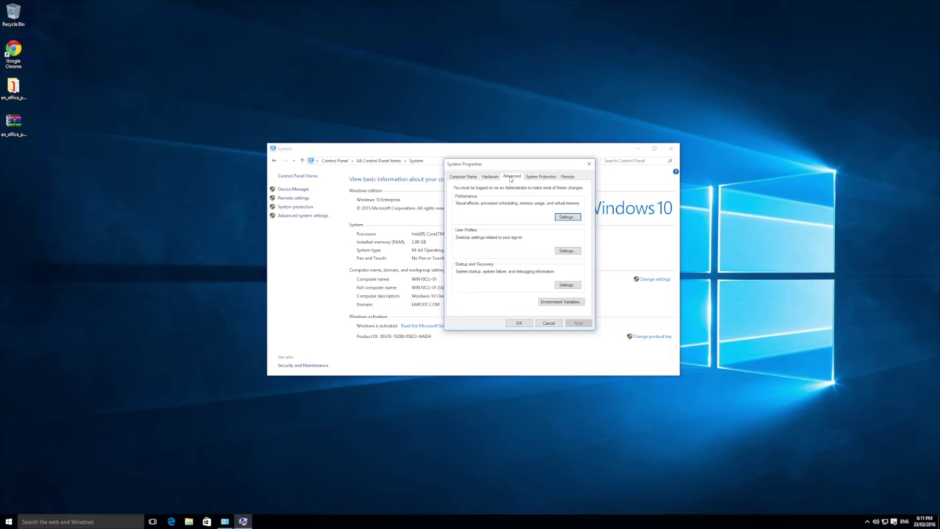
Open the Virtual Memory settings from the advanced Performance Options.
{"action": "left_click", "coordinate": [565, 217]}
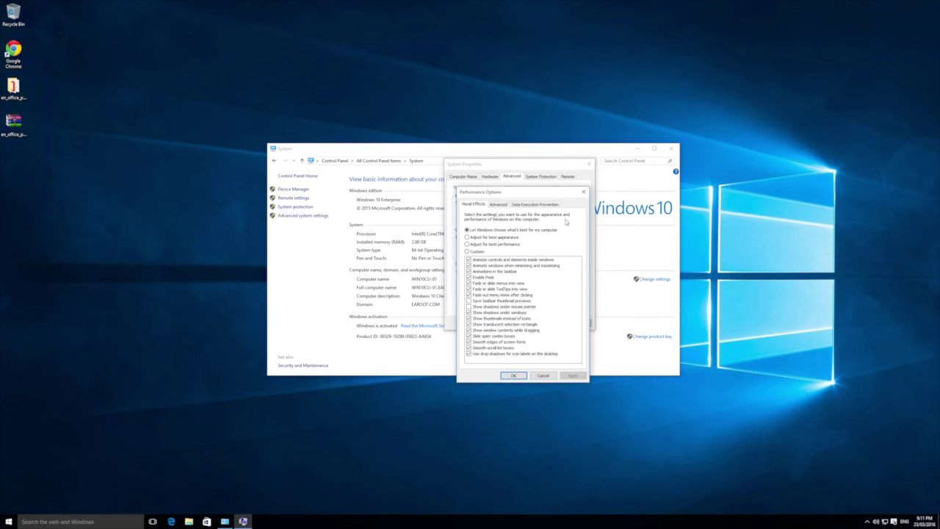
{"action": "left_click", "coordinate": [498, 205]}
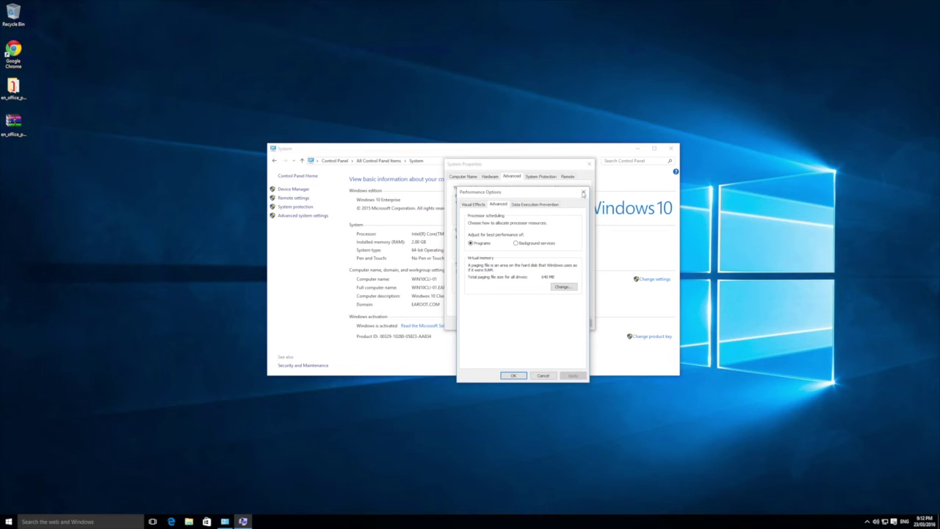
{"action": "left_click", "coordinate": [584, 193]}
{"action": "left_click", "coordinate": [567, 217]}
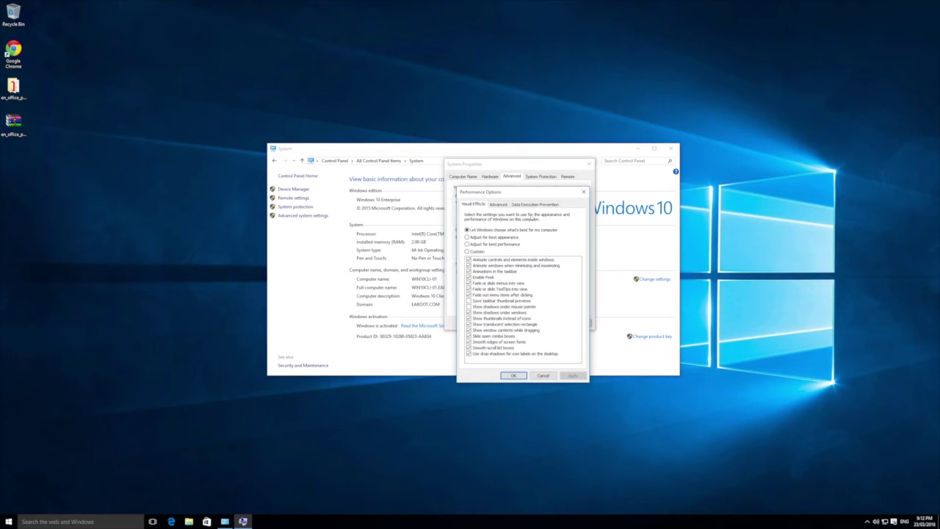
{"action": "left_click", "coordinate": [502, 207]}
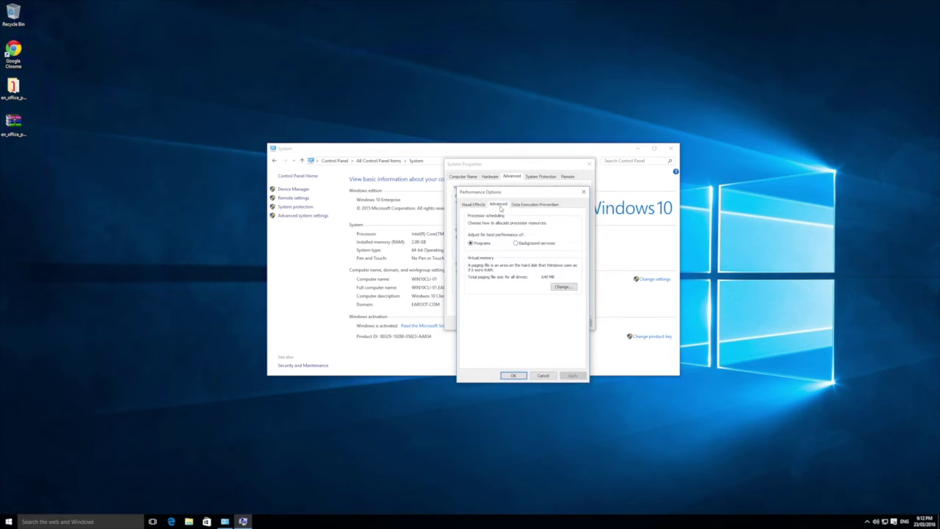
{"action": "left_click", "coordinate": [563, 287]}
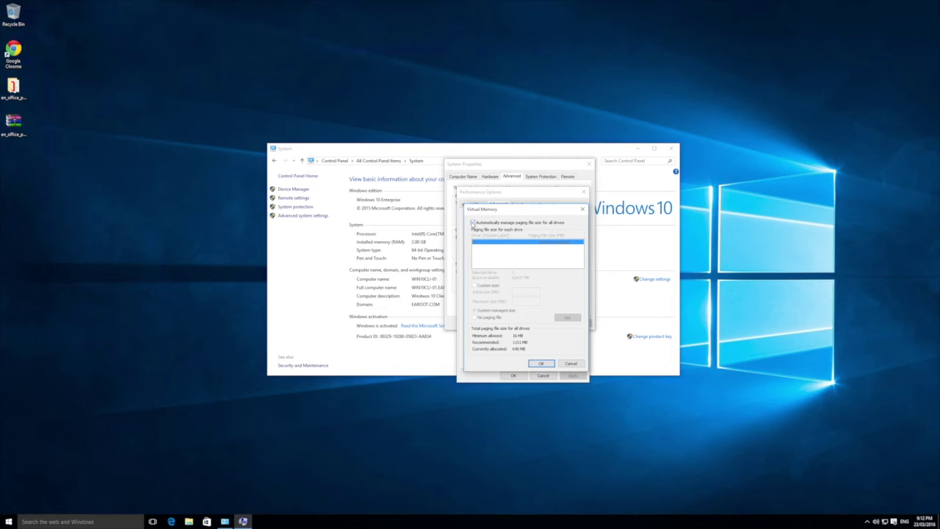
Disable automatic paging file management and enter a custom size for drive C: with initial size 400 MB and maximum size 800 MB.
{"action": "left_click", "coordinate": [472, 223]}
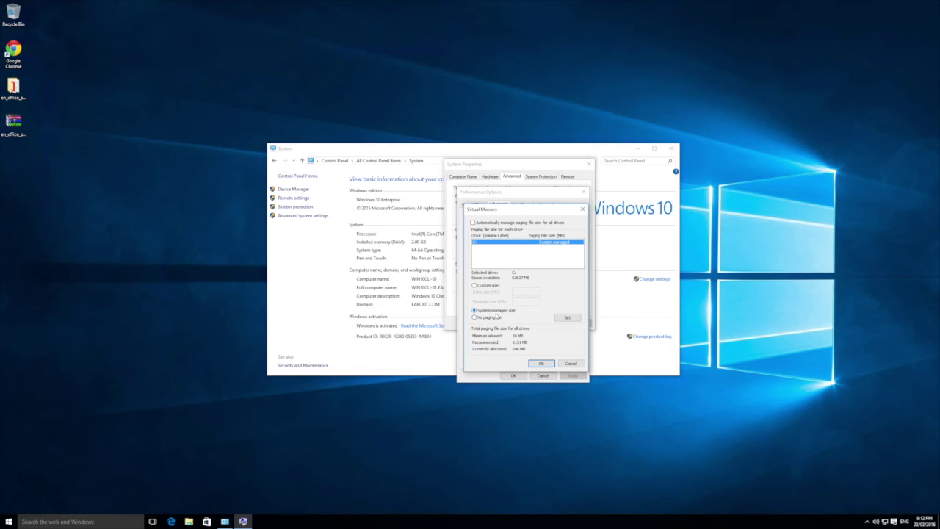
{"action": "left_click", "coordinate": [476, 287]}
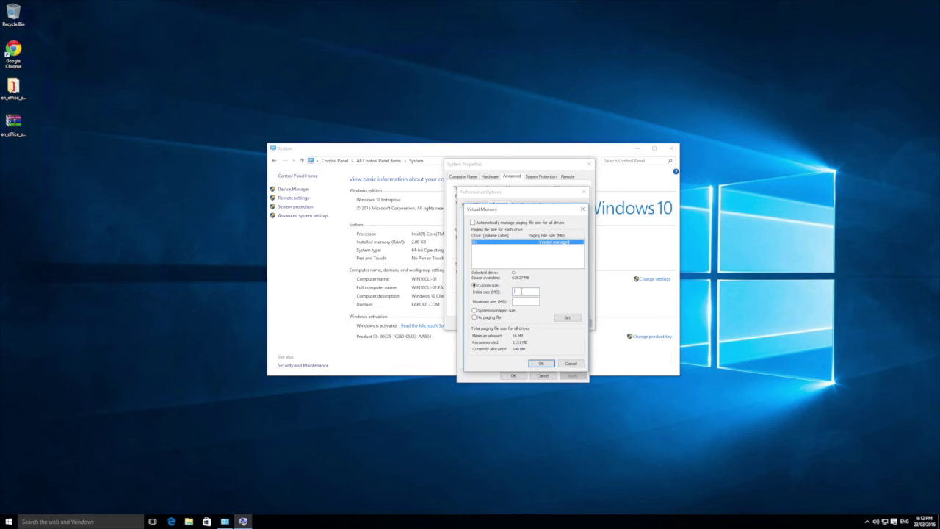
{"action": "type", "text": "2000"}
{"action": "left_click_drag", "start_coordinate": [525, 293], "coordinate": [501, 293]}
{"action": "type", "text": "400"}
{"action": "type", "text": "800"}
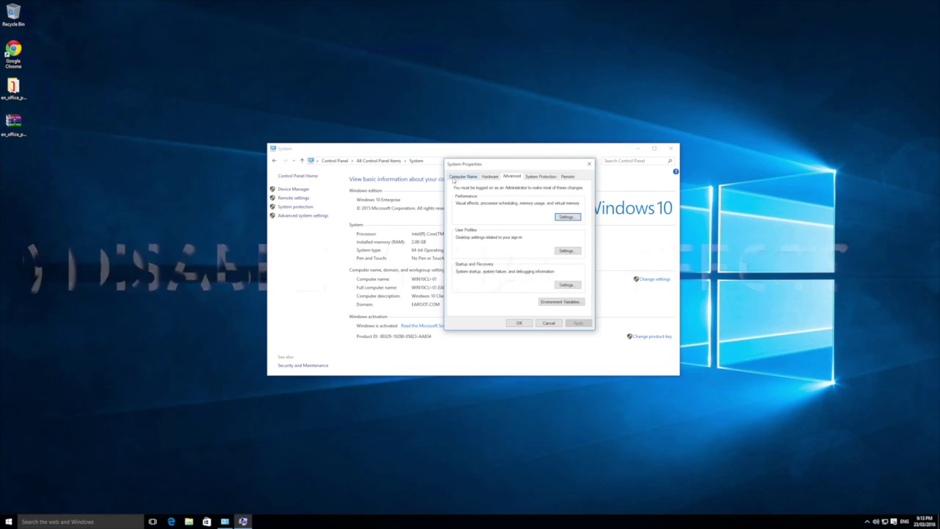
{"action": "left_click", "coordinate": [589, 163]}
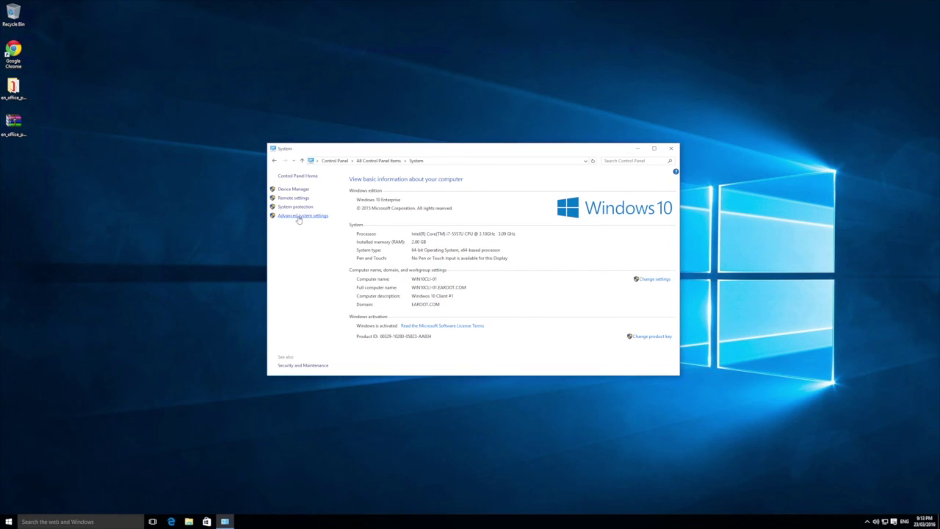
Reopen the advanced system settings and show the Visual Effects in the Performance Options.
{"action": "left_click", "coordinate": [315, 219]}
{"action": "left_click_drag", "start_coordinate": [154, 64], "coordinate": [501, 161]}
{"action": "left_click", "coordinate": [427, 169]}
{"action": "left_click", "coordinate": [475, 170]}
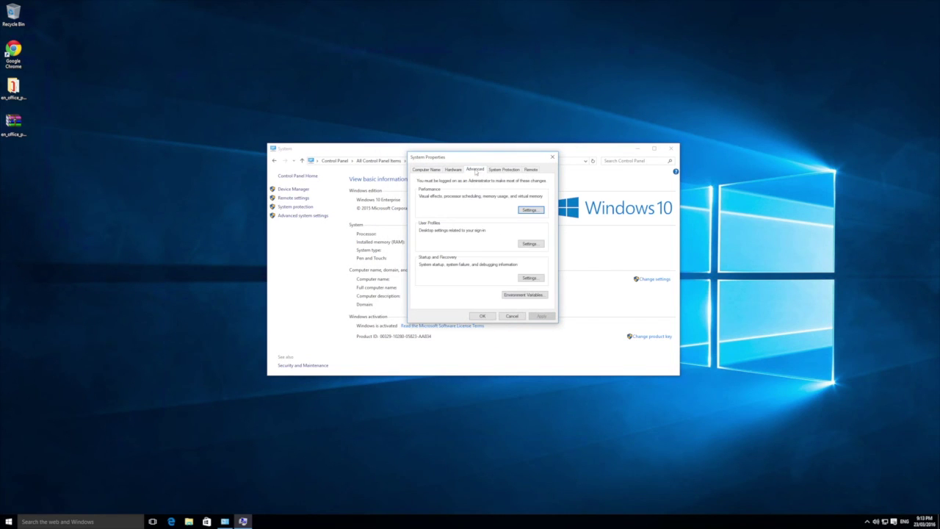
{"action": "left_click", "coordinate": [531, 210]}
{"action": "left_click_drag", "start_coordinate": [485, 186], "coordinate": [507, 179]}
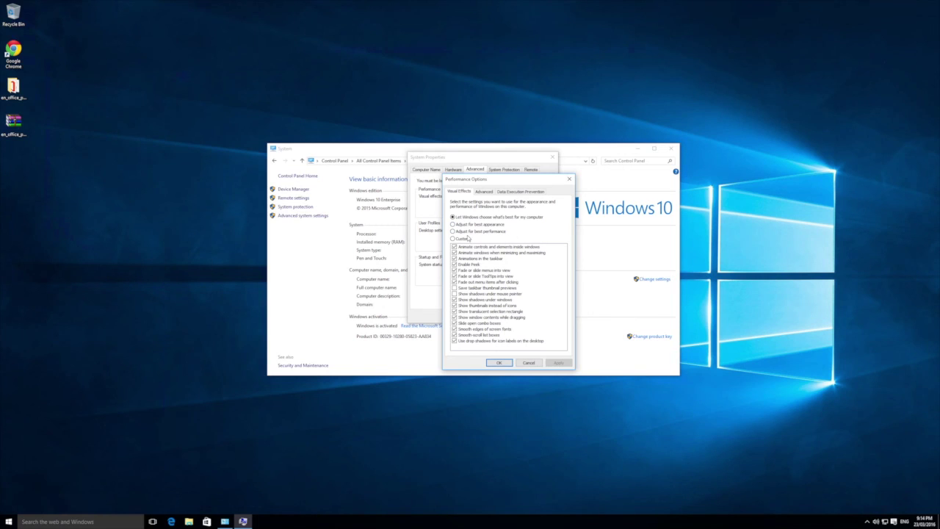
Adjust visual effects for best performance, then re-enable animated controls and elements, fading or sliding ToolTips and the translucent selection rectangle.
{"action": "left_click", "coordinate": [453, 233]}
{"action": "left_click", "coordinate": [454, 247]}
{"action": "left_click", "coordinate": [455, 276]}
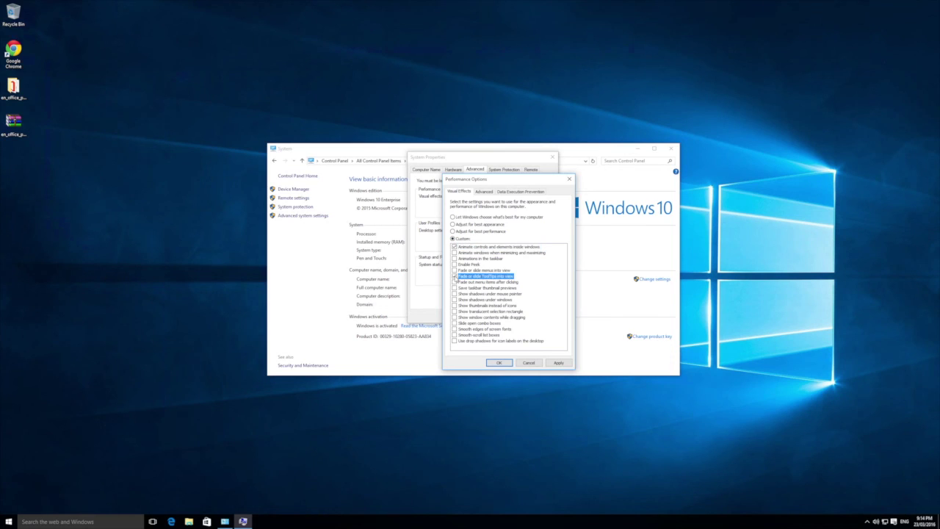
{"action": "left_click", "coordinate": [455, 312]}
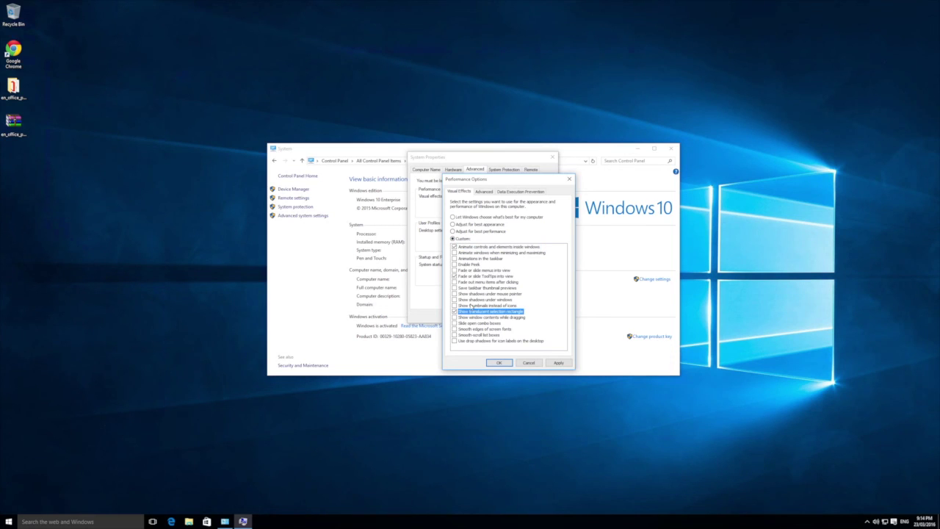